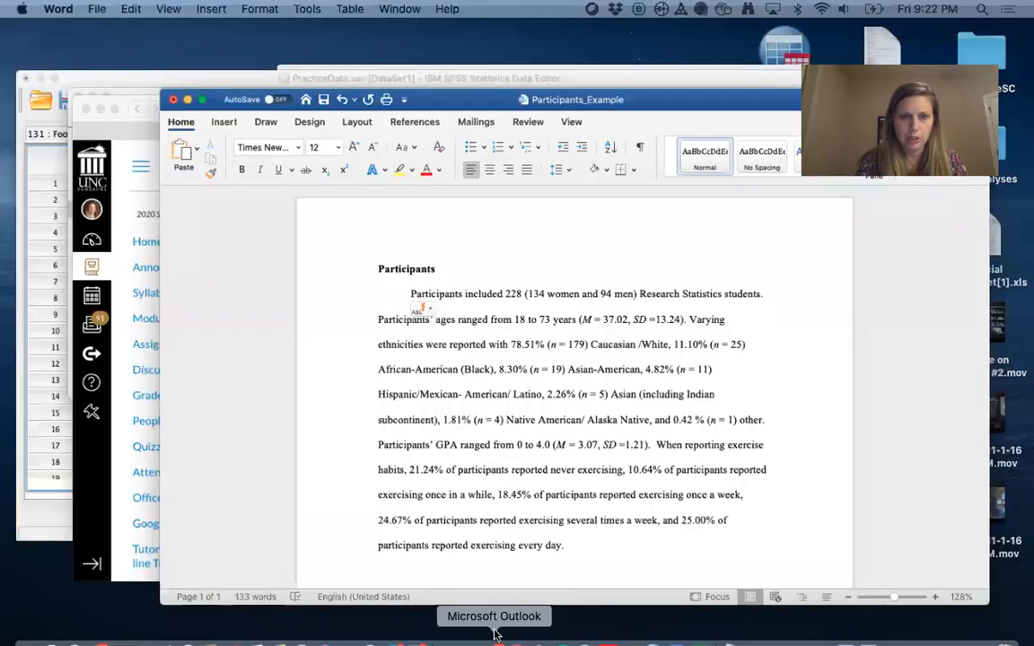
Step: Bring the Participants_Example document in Word to the front and read its sample Participants paragraph
{"action": "key", "text": "ctrl+Up"}
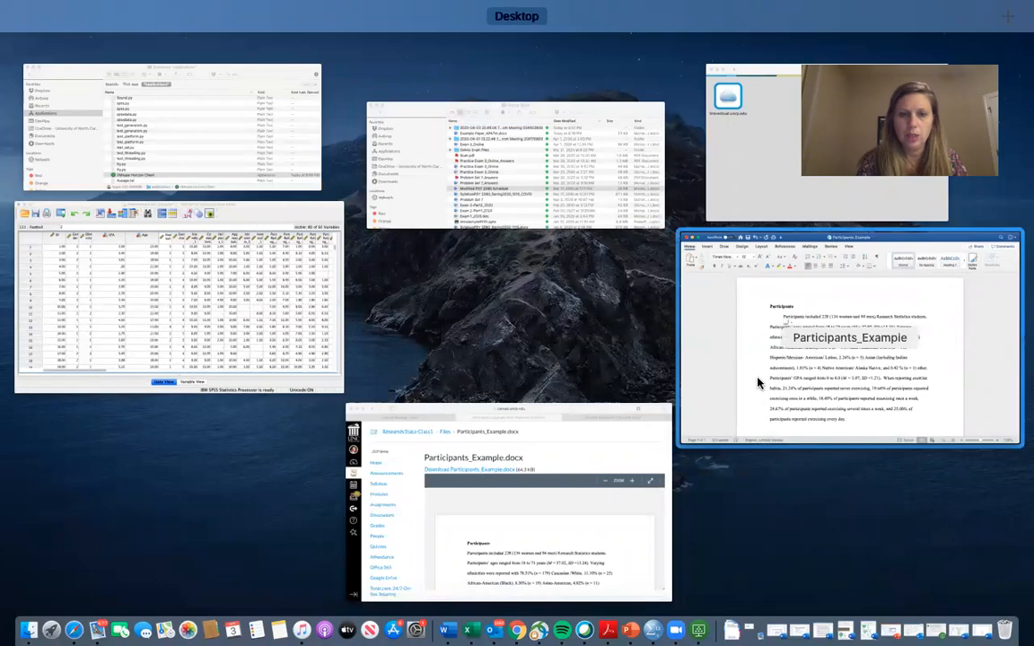
{"action": "left_click", "coordinate": [692, 383]}
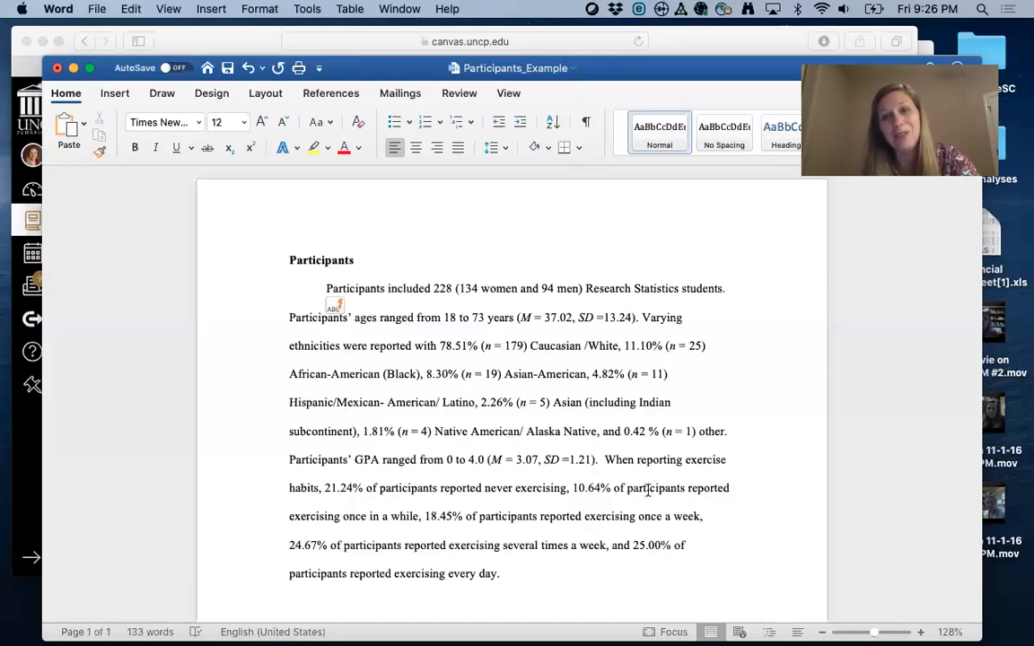
Step: Switch to the PracticeData.sav data editor in SPSS Statistics and enlarge its window to fill most of the screen
{"action": "mouse_move", "coordinate": [700, 635]}
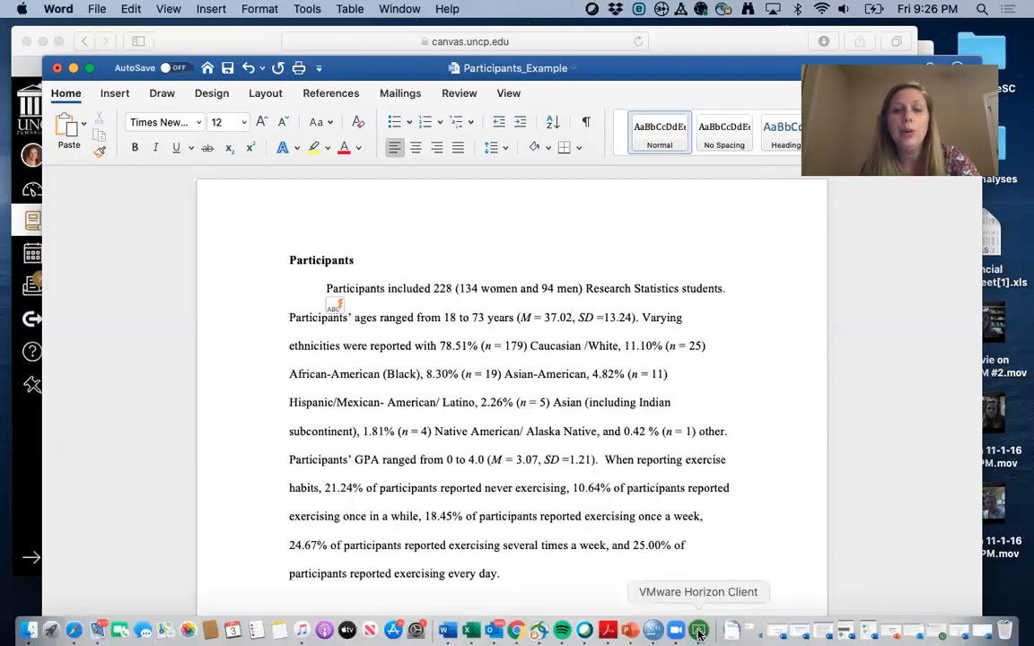
{"action": "mouse_move", "coordinate": [627, 636]}
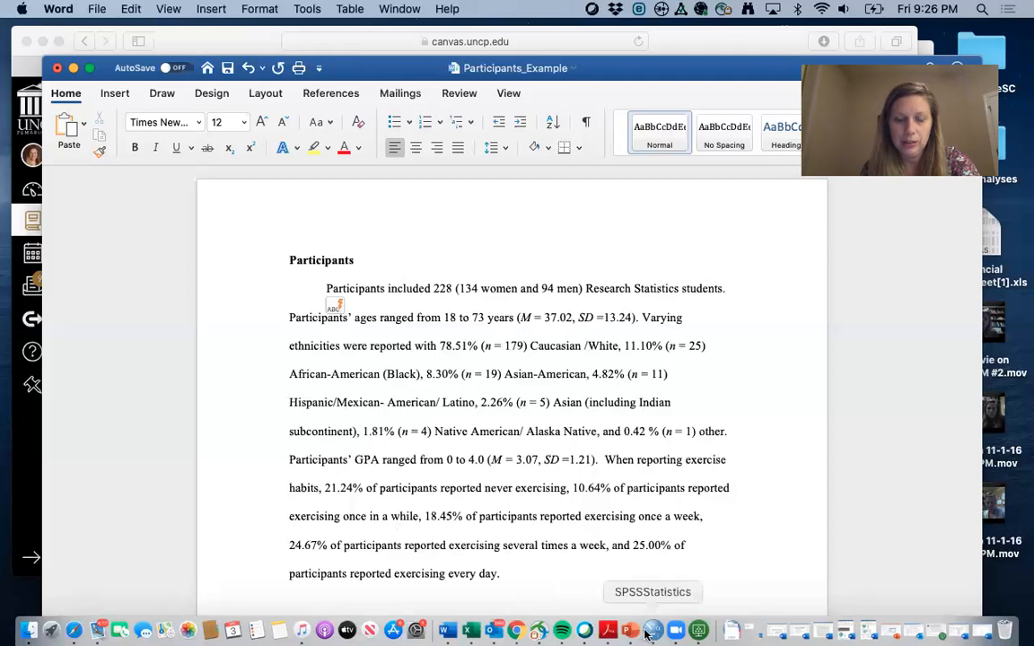
{"action": "key", "text": "ctrl+Up"}
{"action": "left_click", "coordinate": [288, 268]}
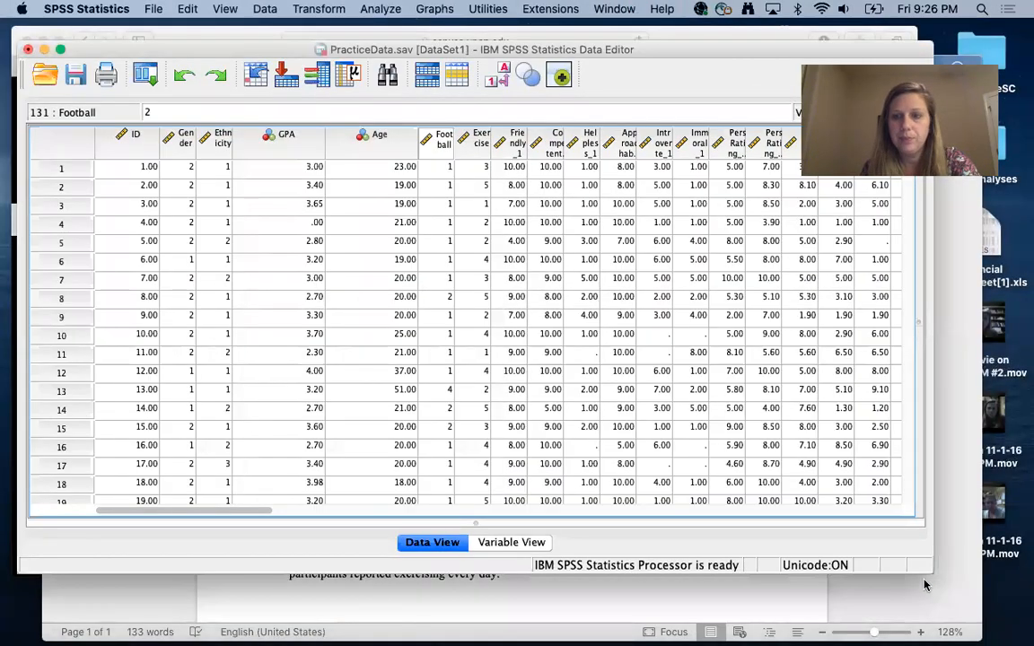
{"action": "left_click_drag", "start_coordinate": [931, 569], "coordinate": [999, 637]}
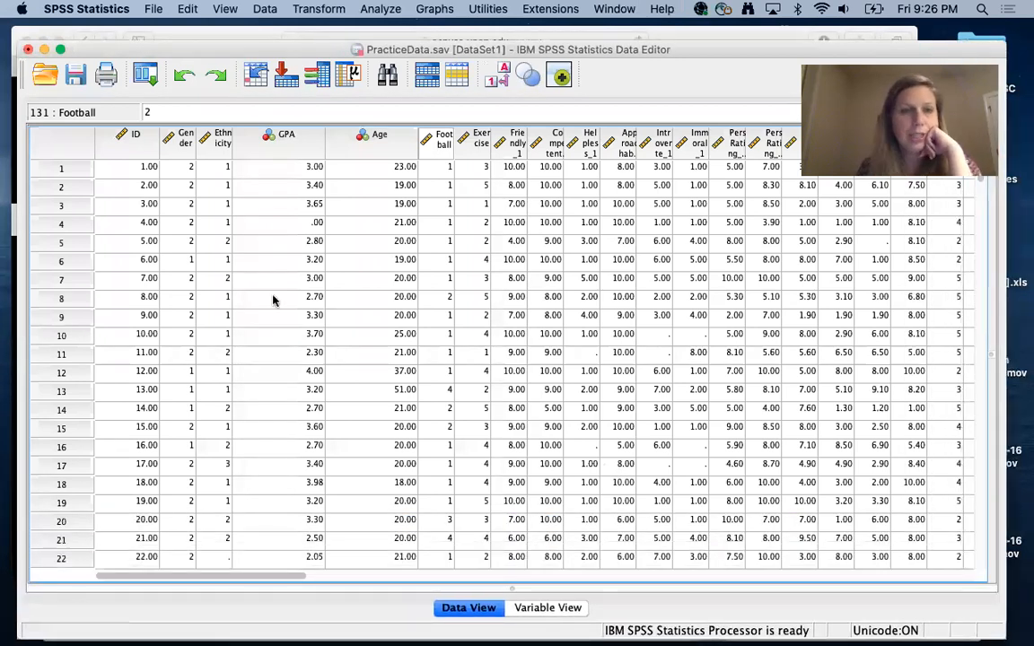
Step: Widen the Gender and Ethnicity columns so their names are readable, and look through the participants' coded rows
{"action": "left_click_drag", "start_coordinate": [195, 128], "coordinate": [296, 139]}
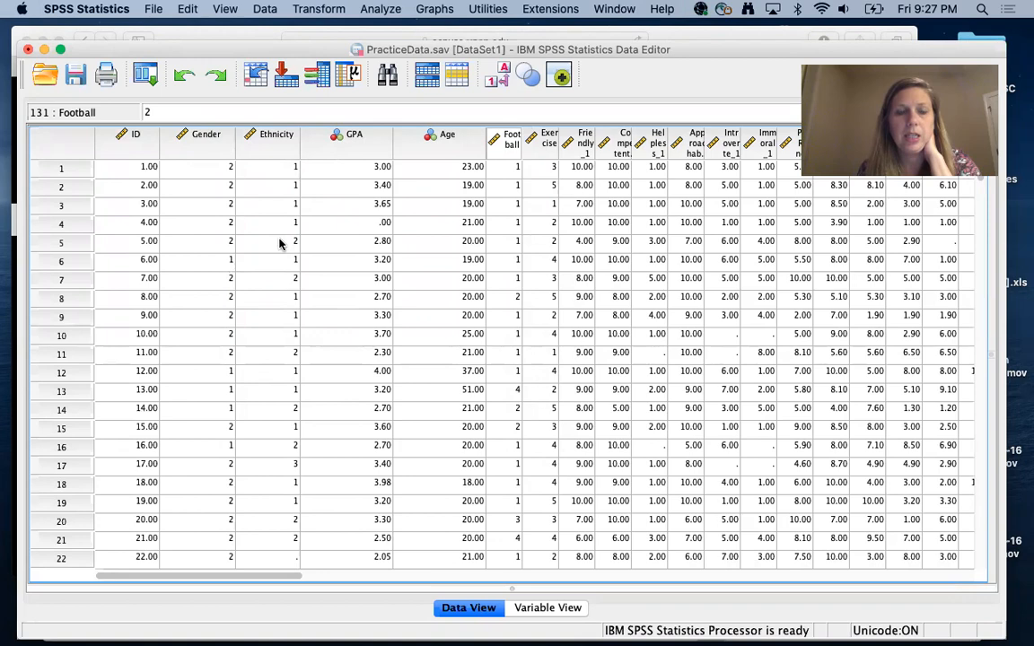
{"action": "scroll", "coordinate": [284, 511], "scroll_direction": "down", "scroll_amount": 10}
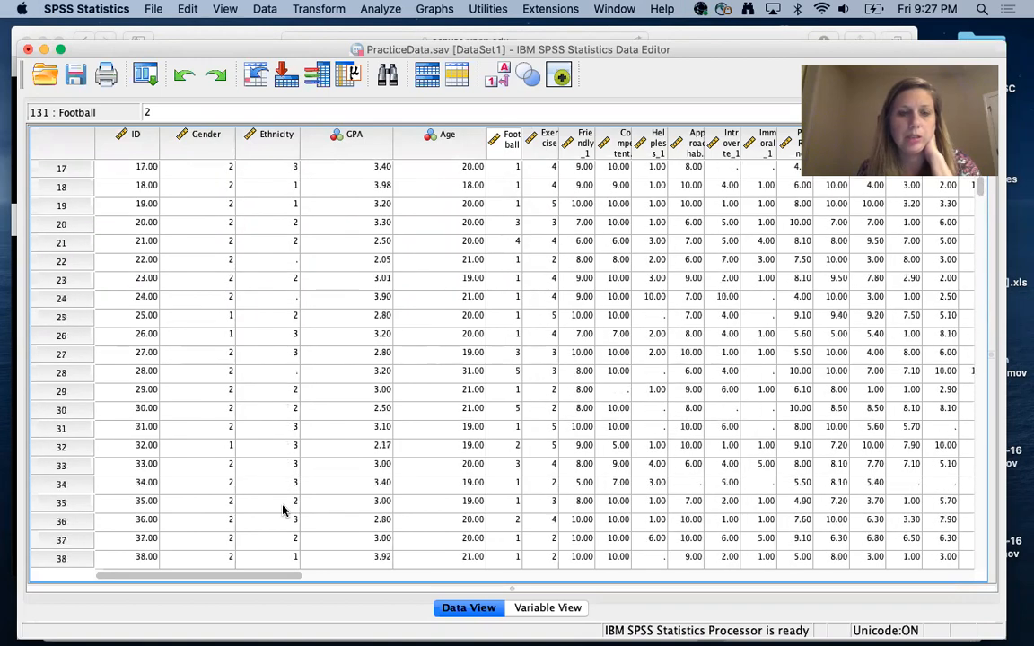
{"action": "scroll", "coordinate": [284, 512], "scroll_direction": "down", "scroll_amount": 15}
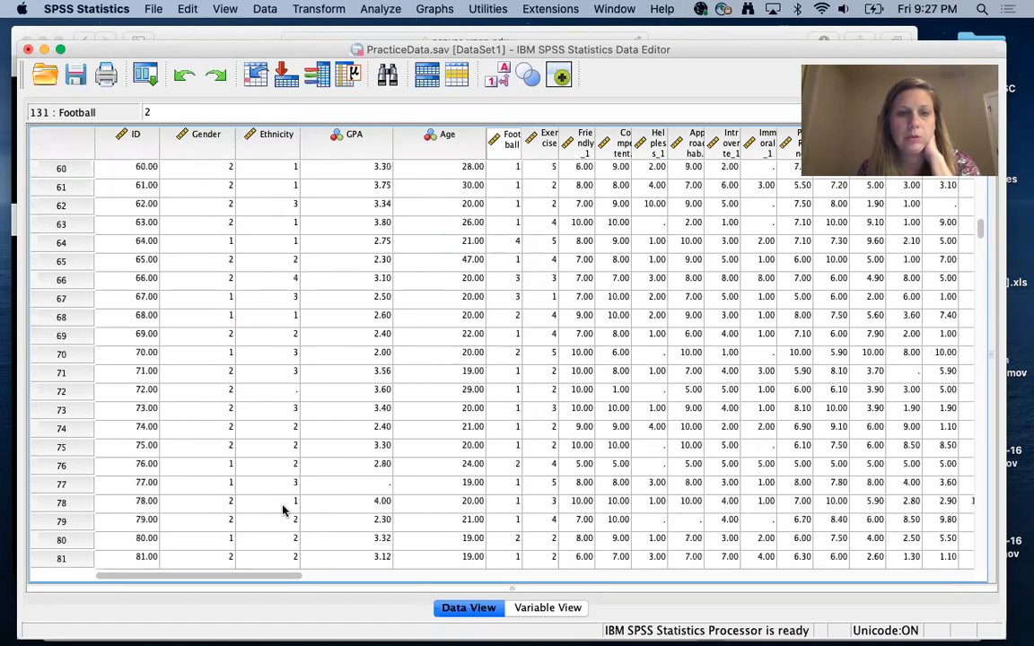
{"action": "scroll", "coordinate": [283, 512], "scroll_direction": "down", "scroll_amount": 13}
{"action": "scroll", "coordinate": [284, 512], "scroll_direction": "up", "scroll_amount": 5}
{"action": "scroll", "coordinate": [392, 381], "scroll_direction": "up", "scroll_amount": 7}
{"action": "scroll", "coordinate": [392, 381], "scroll_direction": "right", "scroll_amount": 1}
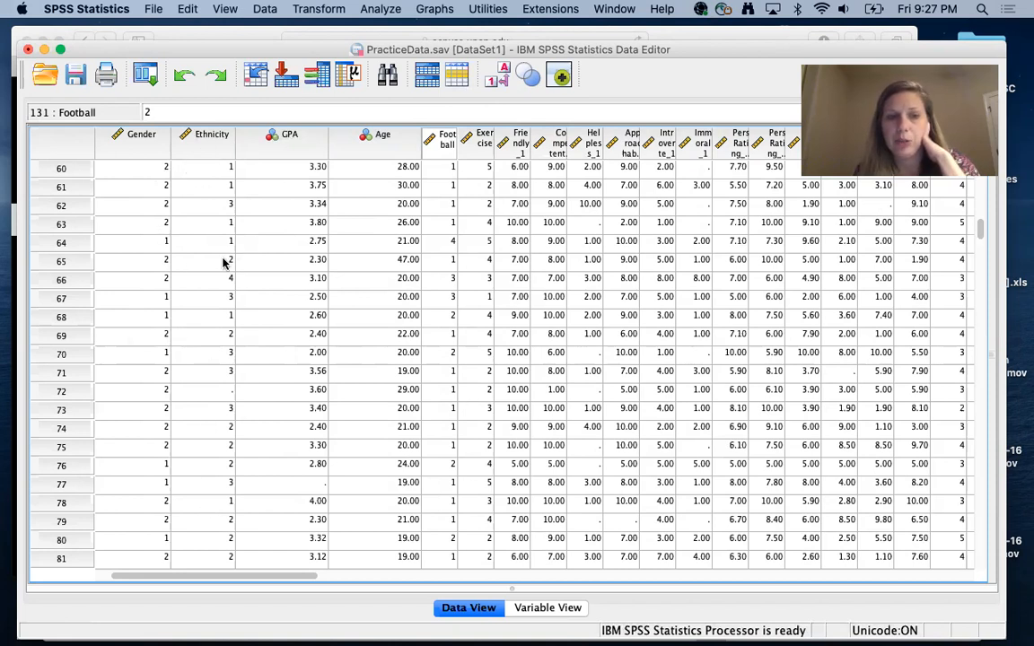
Step: In Variable View, narrow the Type, Width and Decimals columns and widen the Label column to fit the survey questions
{"action": "left_click", "coordinate": [549, 609]}
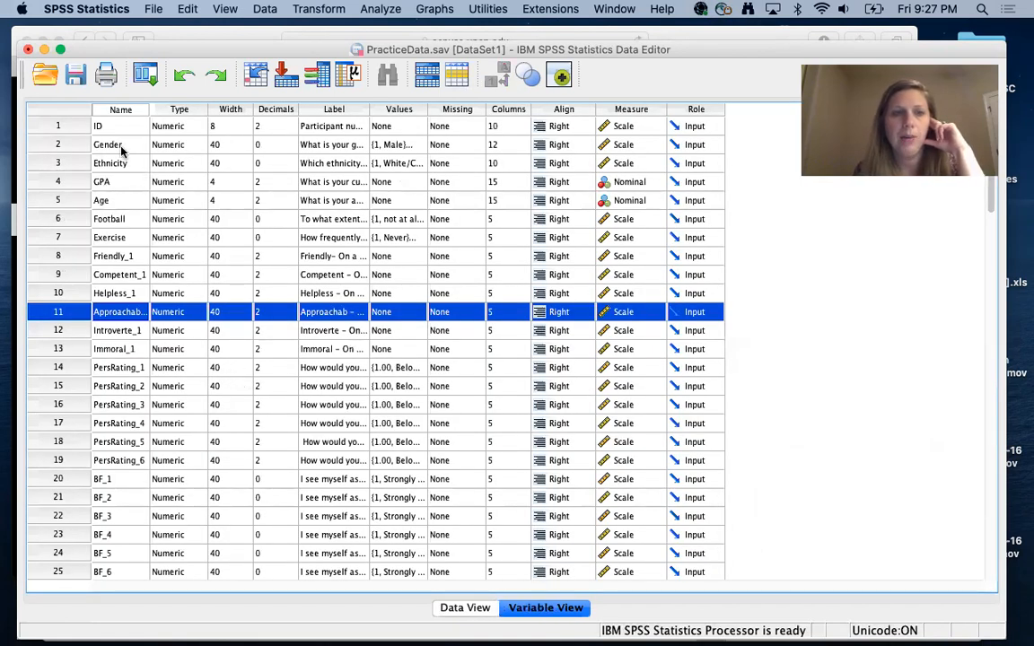
{"action": "left_click_drag", "start_coordinate": [368, 109], "coordinate": [617, 115]}
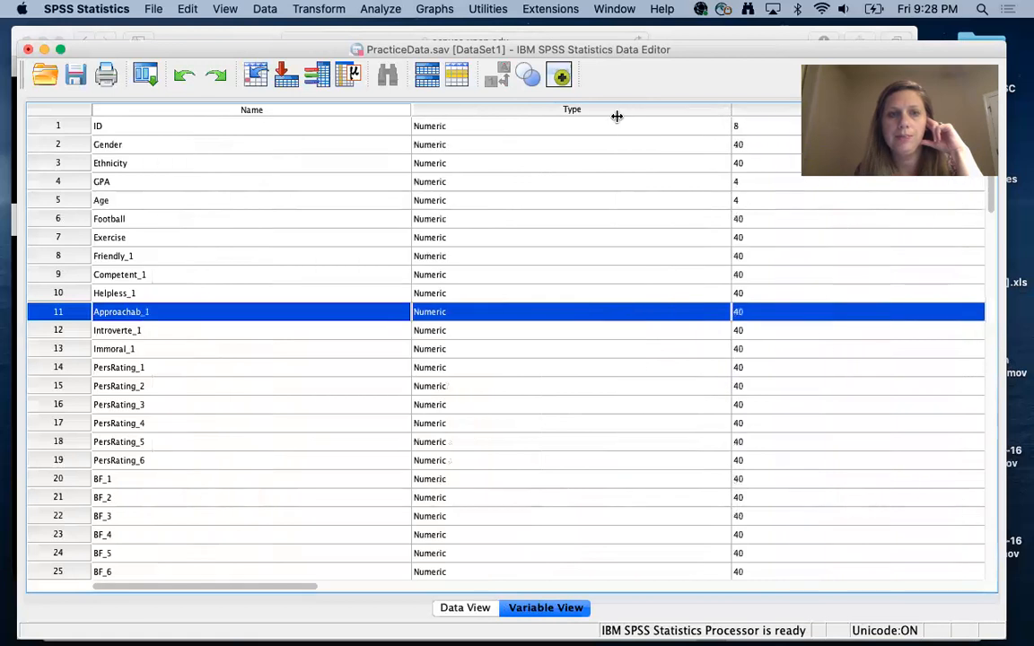
{"action": "left_click_drag", "start_coordinate": [411, 105], "coordinate": [214, 106]}
{"action": "left_click", "coordinate": [270, 219]}
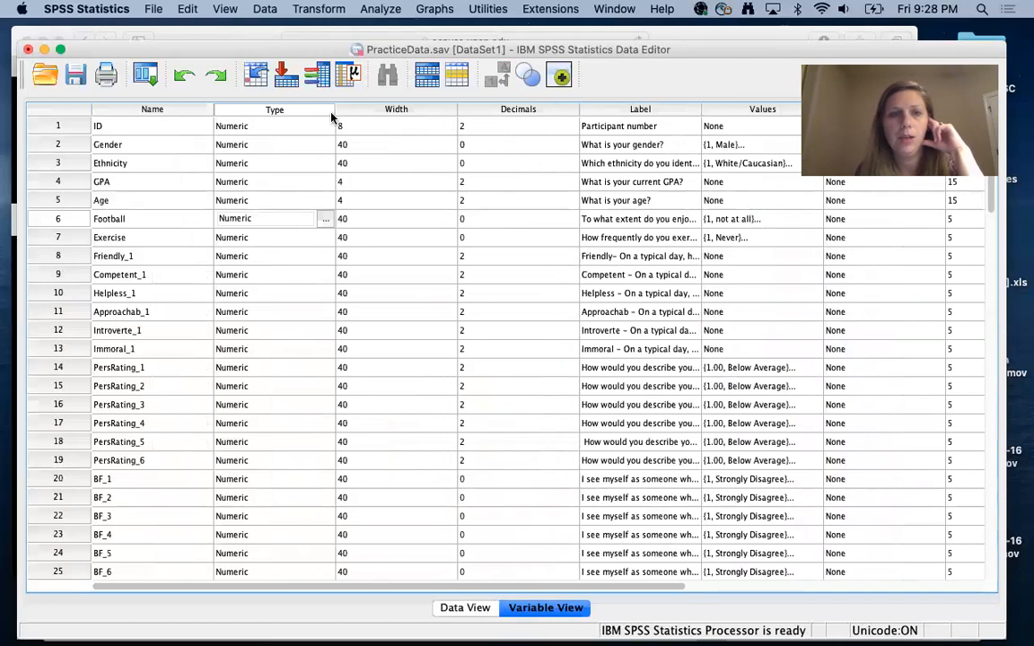
{"action": "left_click_drag", "start_coordinate": [334, 109], "coordinate": [254, 110]}
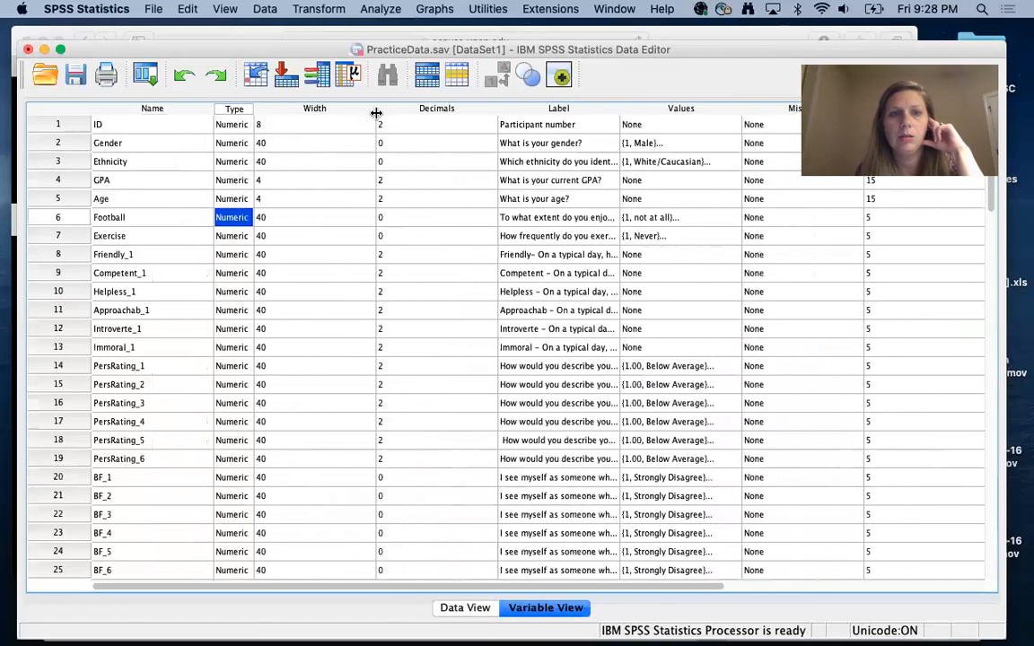
{"action": "left_click_drag", "start_coordinate": [358, 110], "coordinate": [287, 108]}
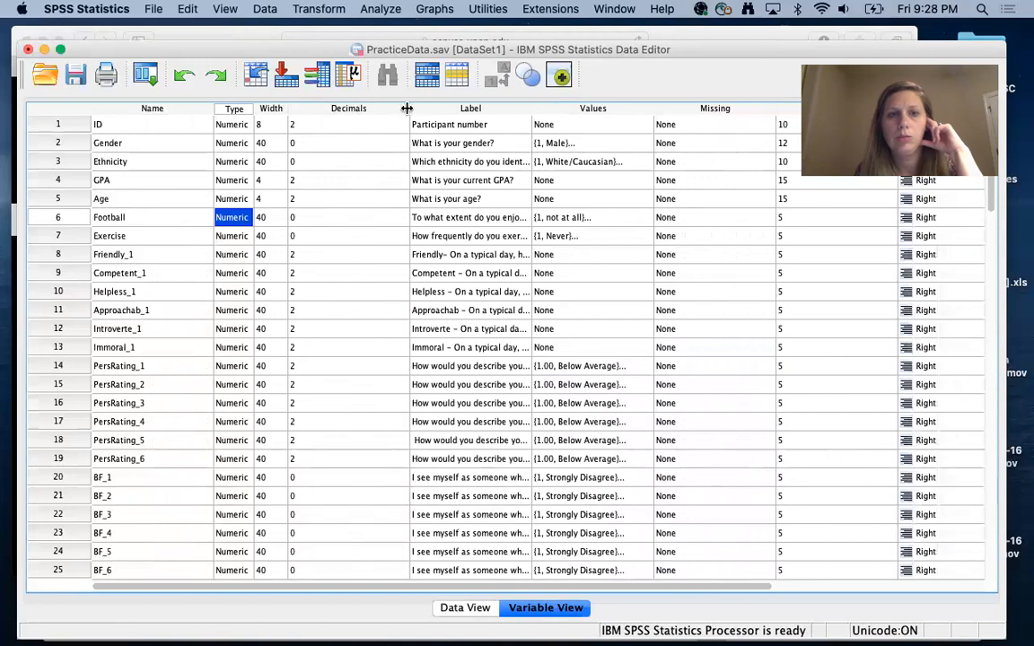
{"action": "left_click_drag", "start_coordinate": [407, 108], "coordinate": [321, 109]}
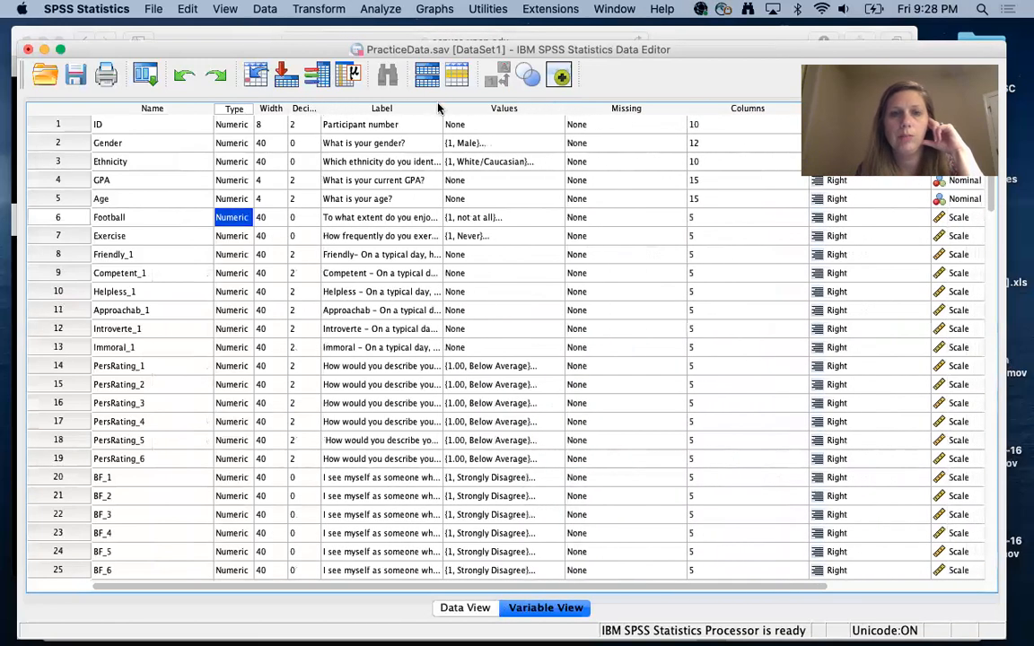
{"action": "left_click_drag", "start_coordinate": [440, 107], "coordinate": [612, 108]}
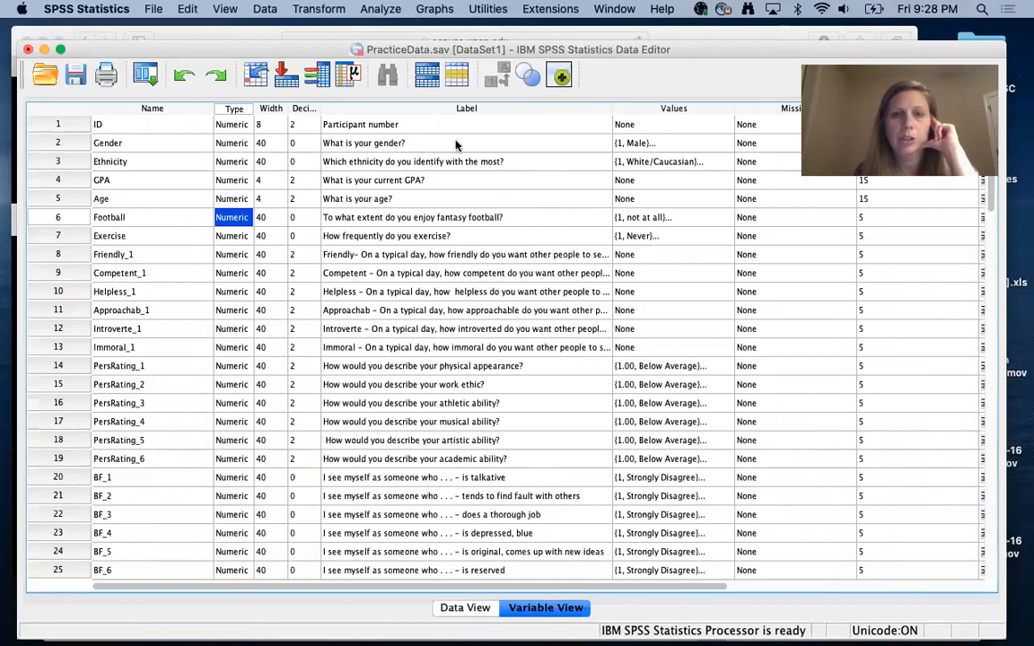
Step: Examine the value labels defined for the Gender variable, and close them without changes
{"action": "left_click", "coordinate": [717, 146]}
{"action": "left_click", "coordinate": [724, 143]}
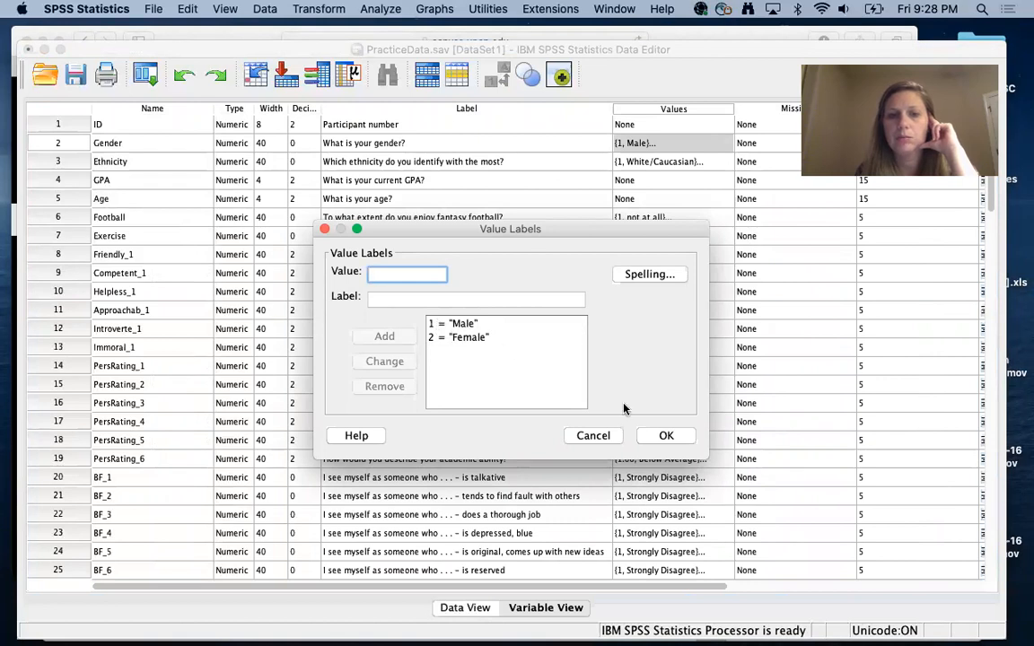
{"action": "left_click", "coordinate": [665, 436]}
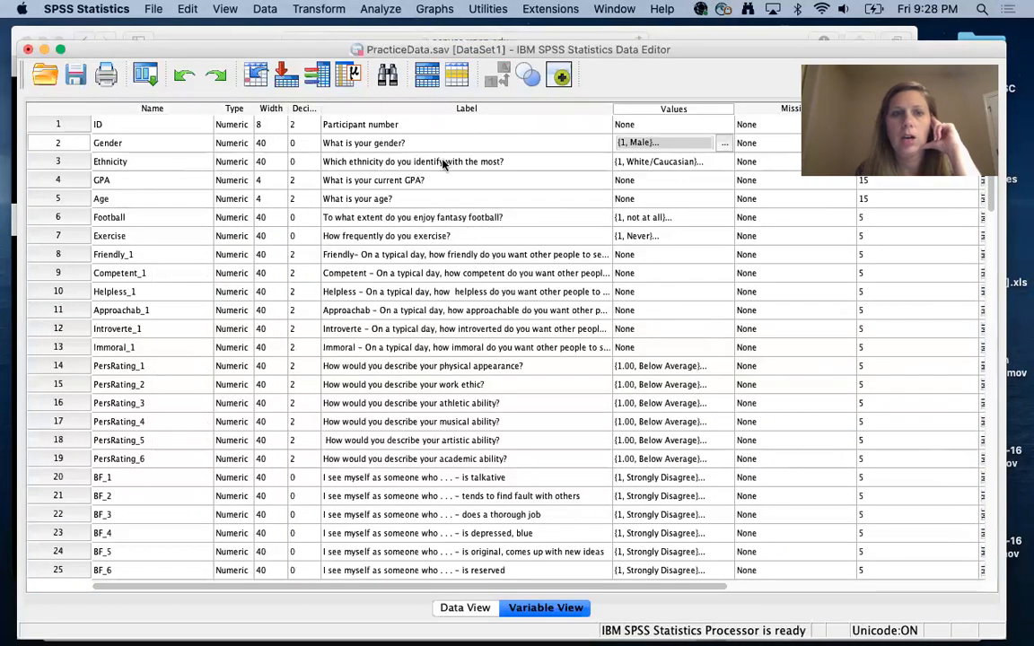
Step: Examine the value labels defined for the Ethnicity variable, and close them without changes
{"action": "left_click", "coordinate": [685, 162]}
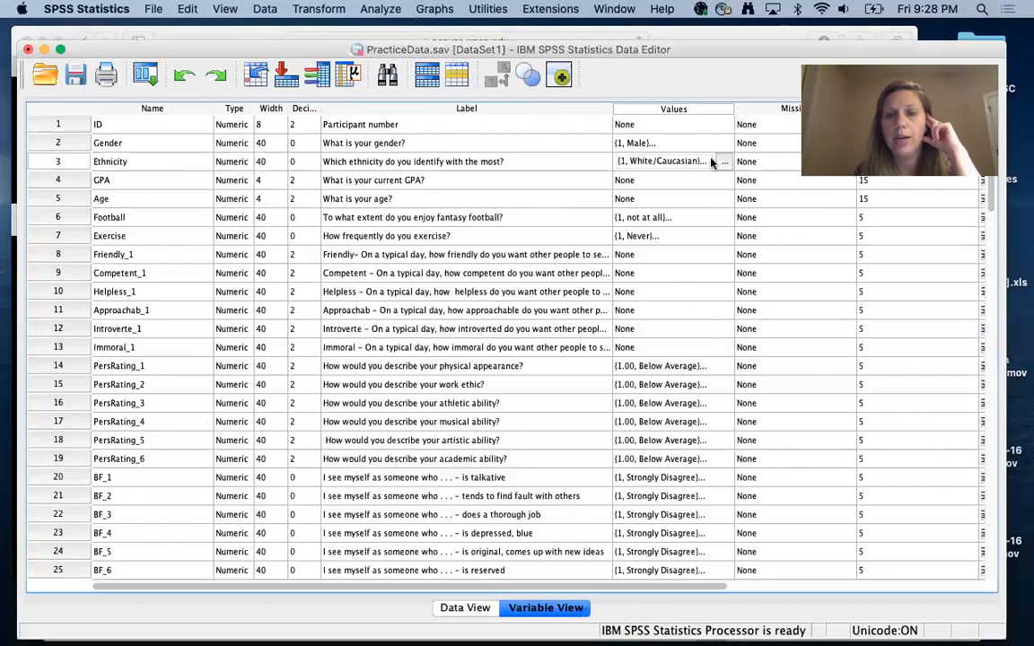
{"action": "left_click", "coordinate": [723, 162]}
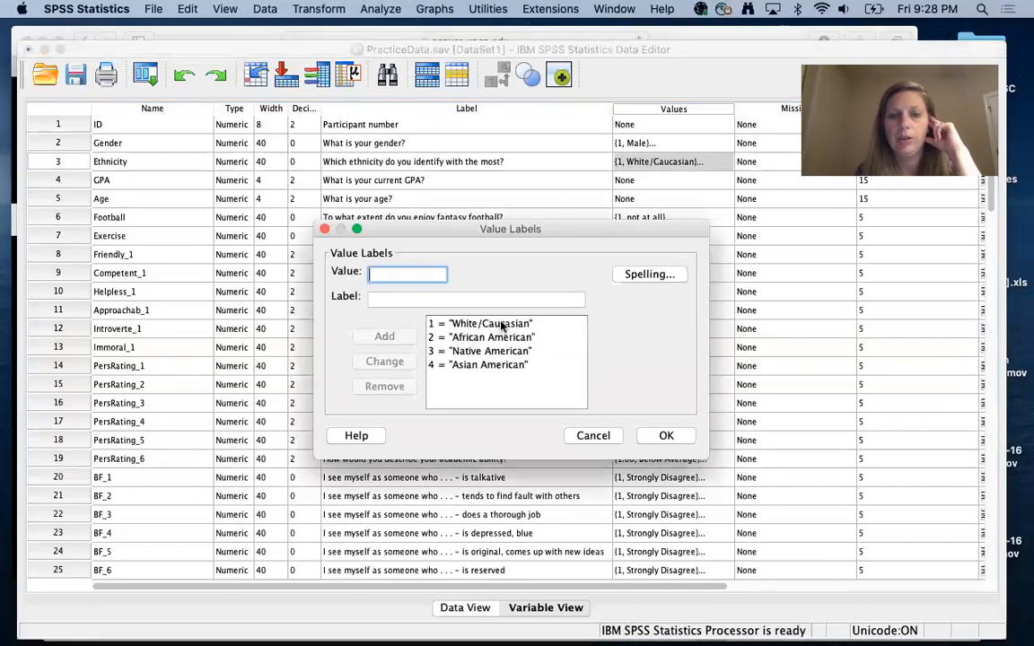
{"action": "left_click", "coordinate": [511, 368]}
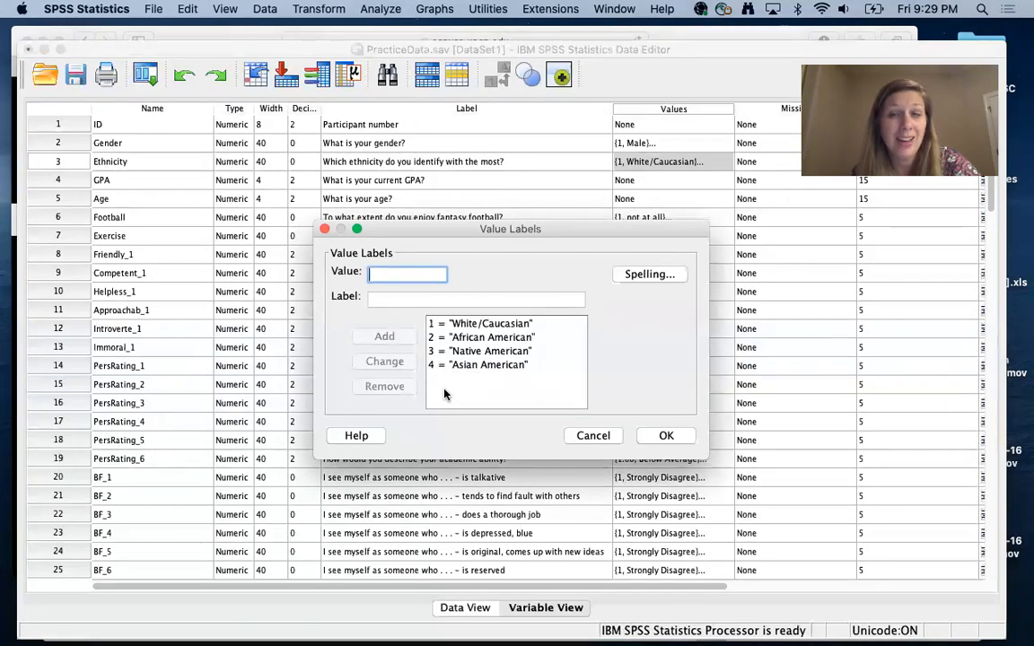
{"action": "left_click", "coordinate": [594, 437]}
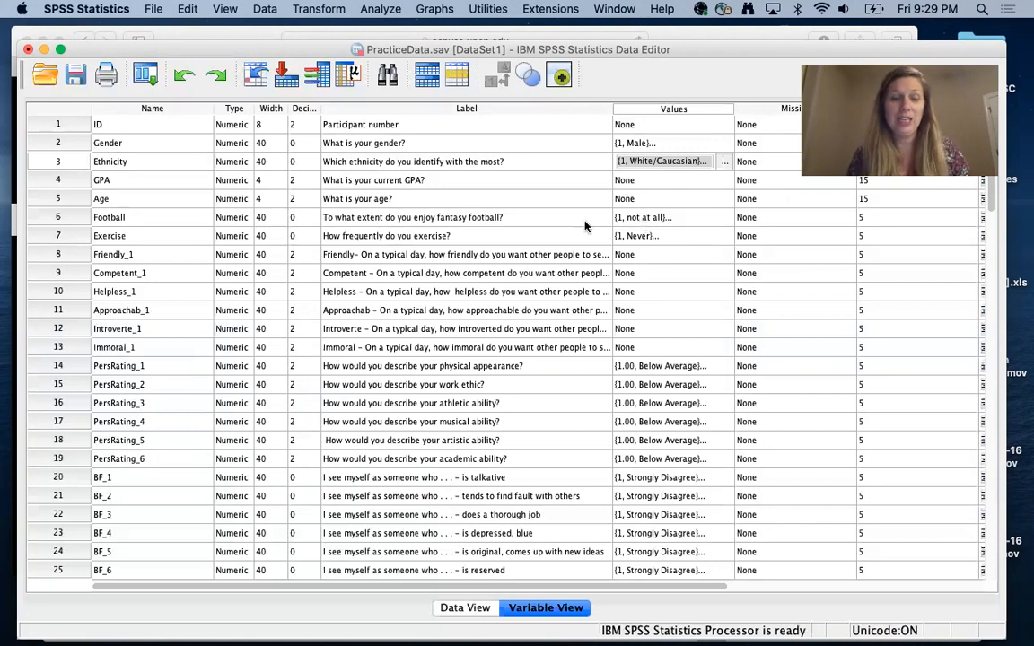
Step: Examine the value labels defined for the Exercise variable, reading each frequency code, and close them without changes
{"action": "left_click", "coordinate": [721, 237]}
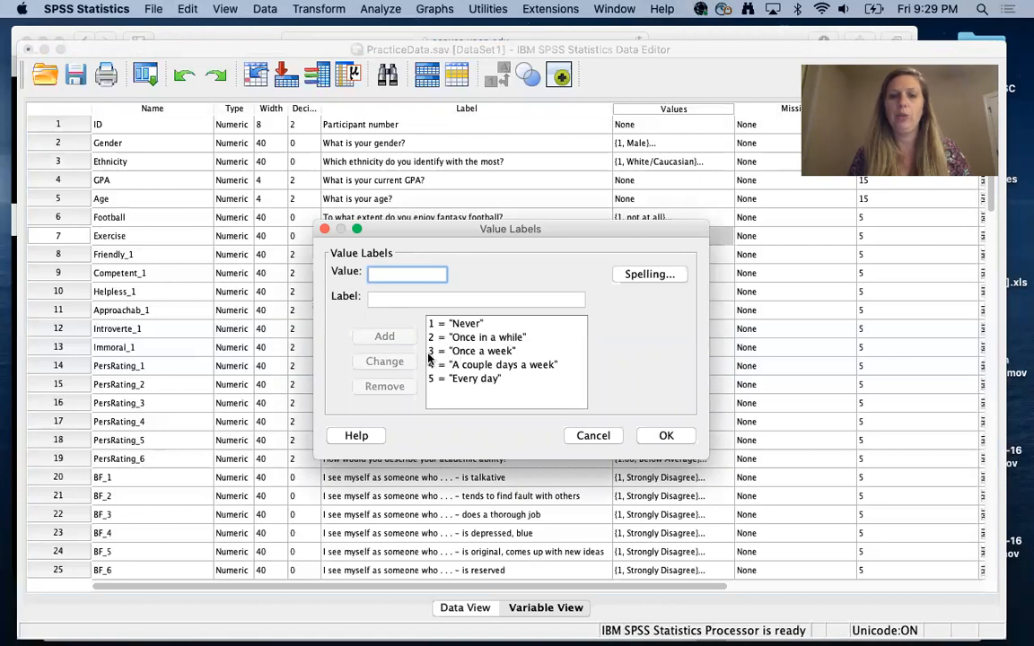
{"action": "mouse_move", "coordinate": [505, 353]}
{"action": "left_mouse_down"}
{"action": "mouse_move", "coordinate": [501, 378]}
{"action": "mouse_move", "coordinate": [516, 363]}
{"action": "left_mouse_up"}
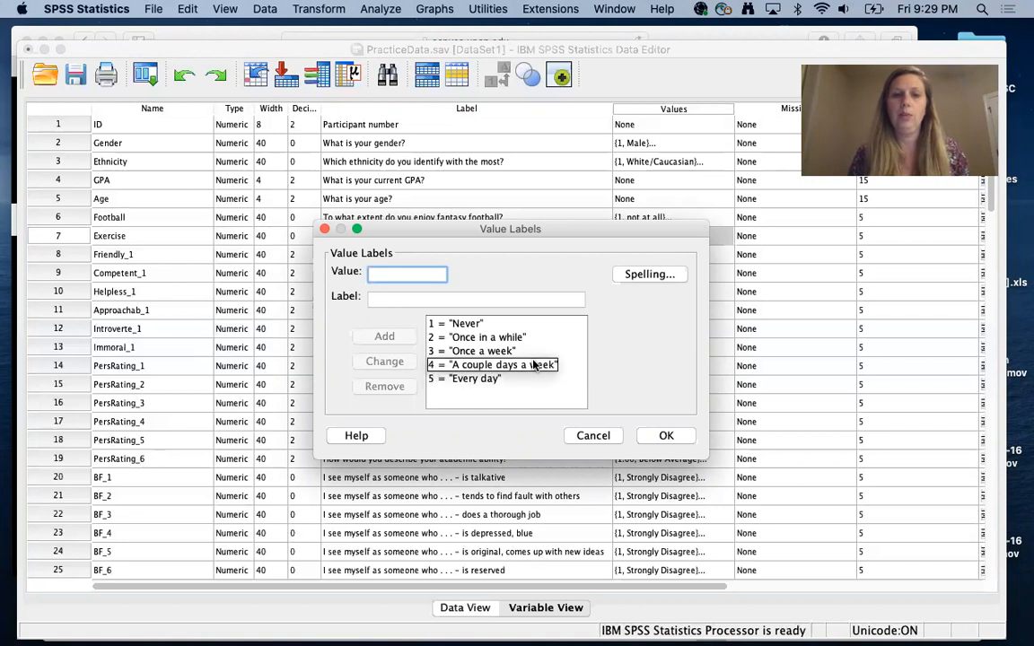
{"action": "left_click", "coordinate": [429, 383]}
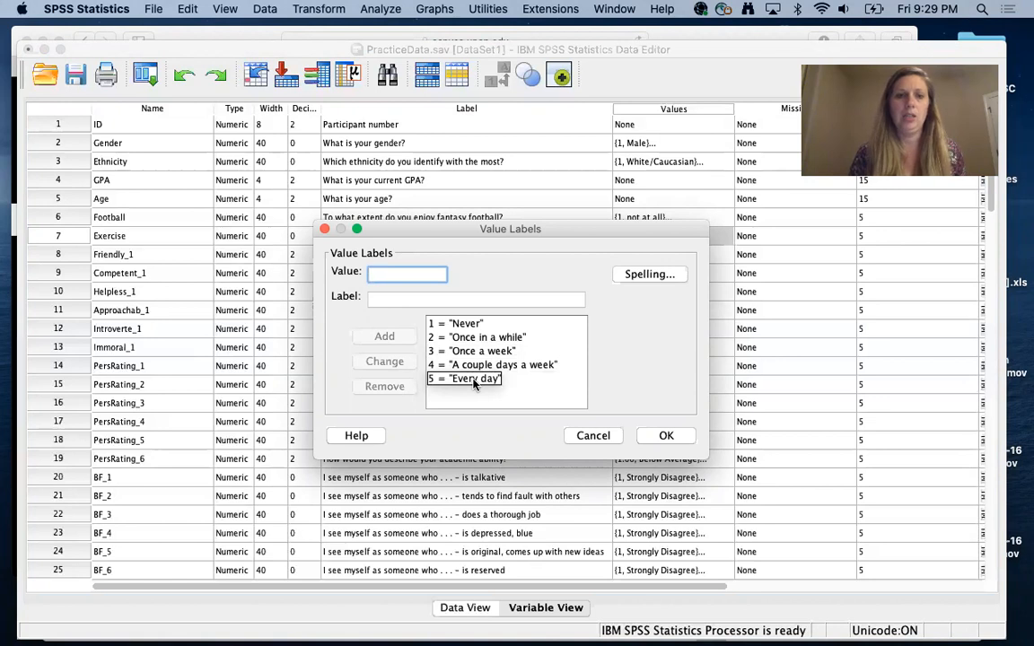
{"action": "left_click", "coordinate": [462, 325]}
{"action": "left_click", "coordinate": [467, 381]}
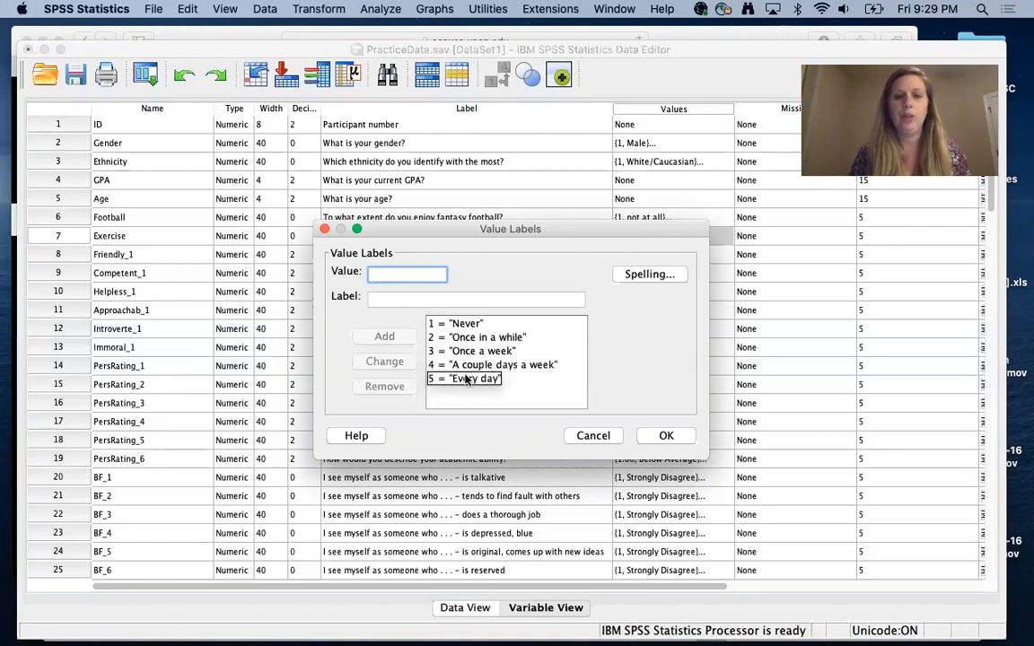
{"action": "left_click", "coordinate": [461, 325]}
{"action": "left_click", "coordinate": [465, 368]}
{"action": "left_click", "coordinate": [466, 377]}
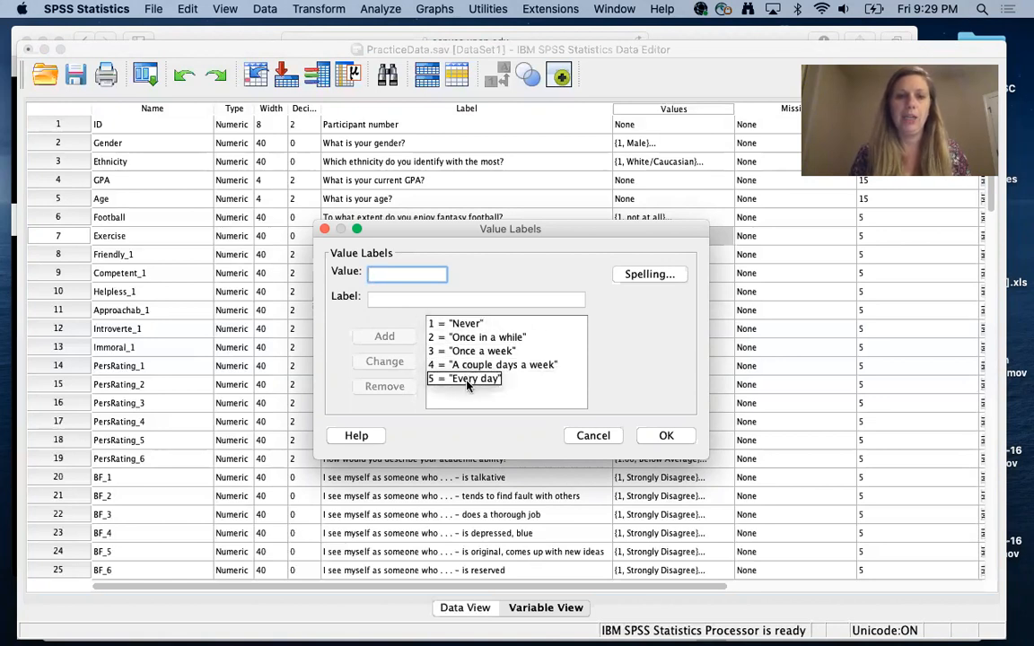
{"action": "left_click", "coordinate": [523, 354]}
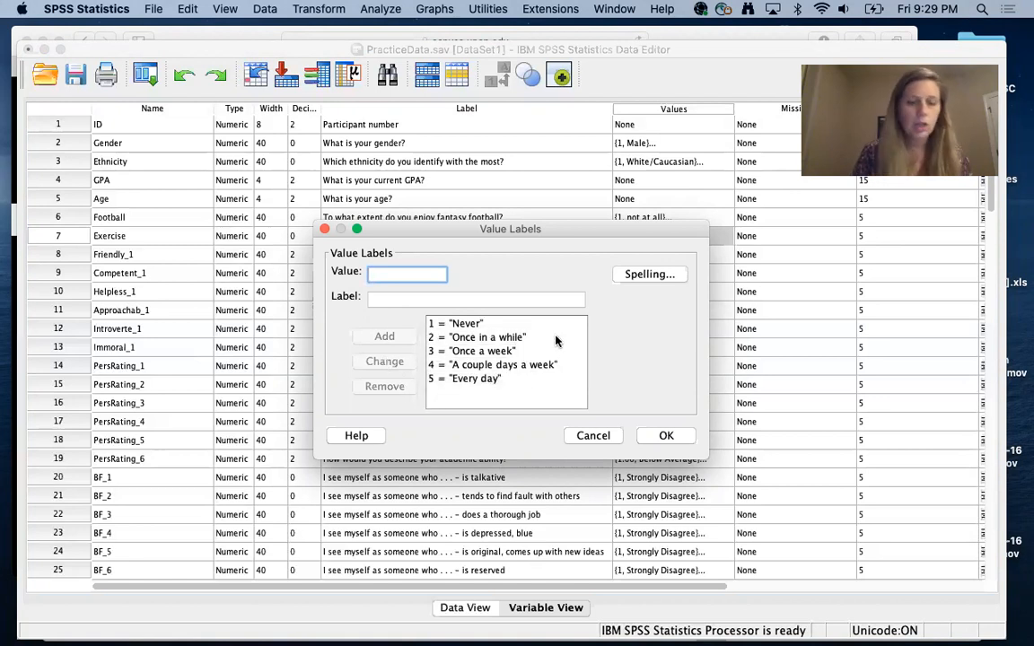
{"action": "left_click", "coordinate": [670, 434]}
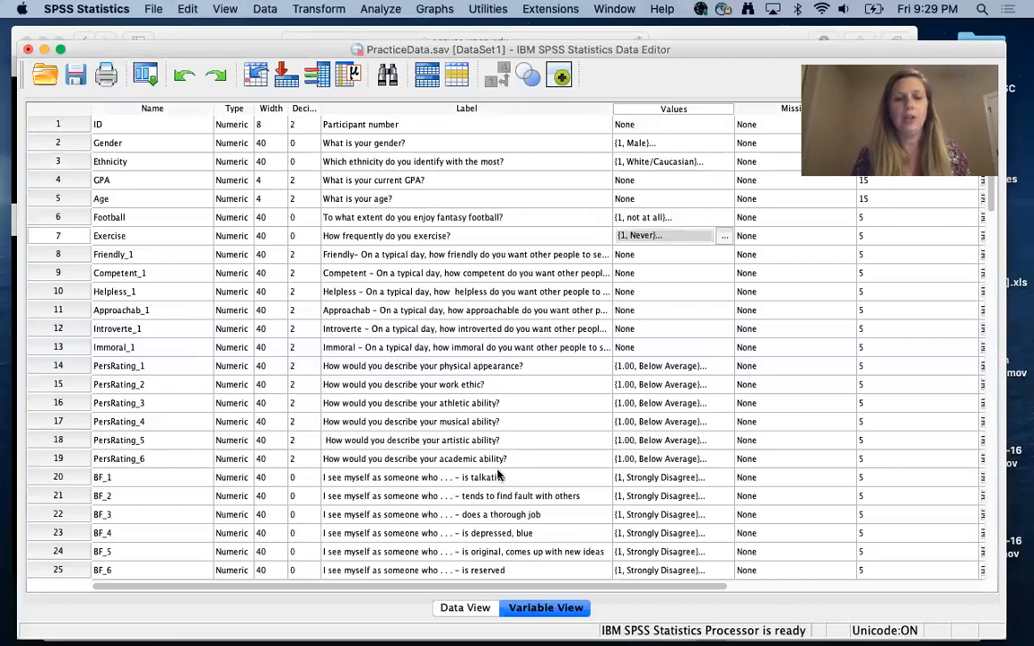
Step: Return to the data rows in Data View and dismiss the security alert about GoogleSoftwareUpdate.bundle
{"action": "scroll", "coordinate": [422, 520], "scroll_direction": "down", "scroll_amount": 5}
{"action": "scroll", "coordinate": [476, 480], "scroll_direction": "up", "scroll_amount": 5}
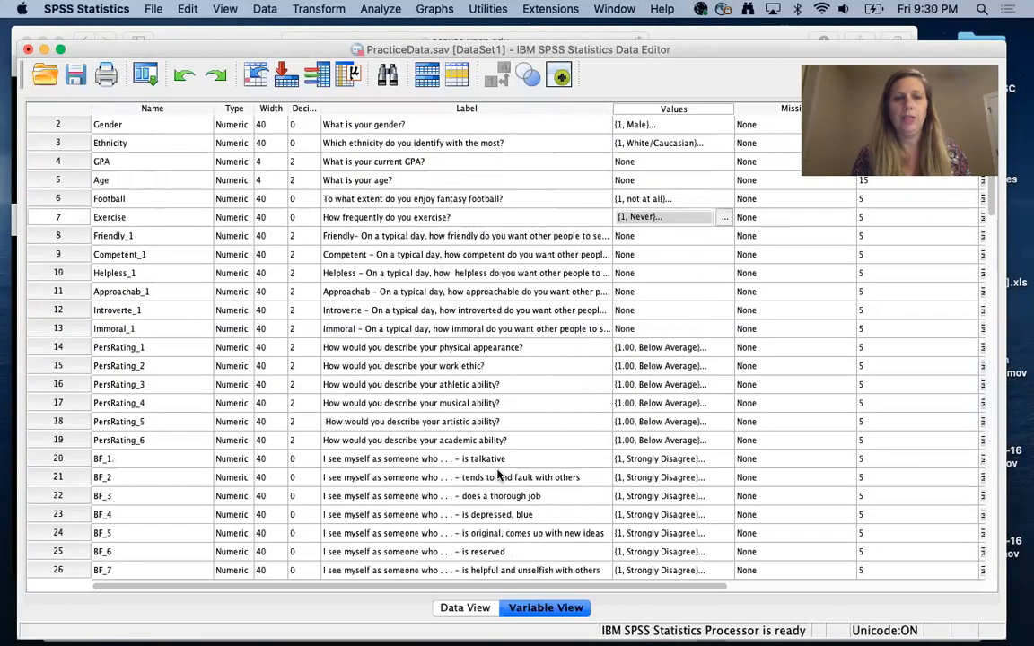
{"action": "left_click", "coordinate": [464, 608]}
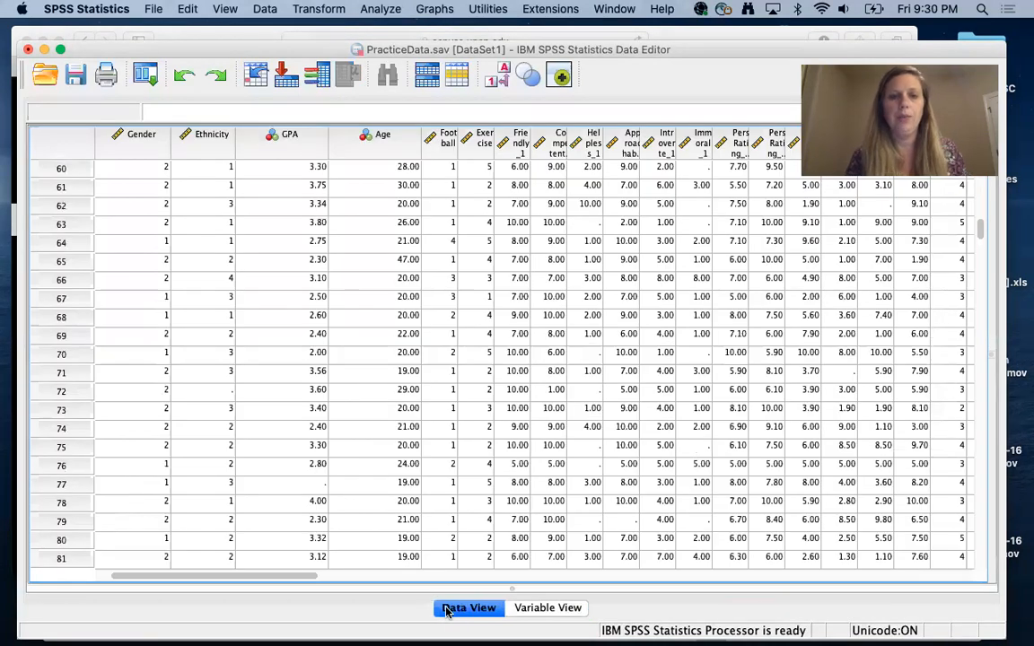
{"action": "left_click", "coordinate": [380, 11]}
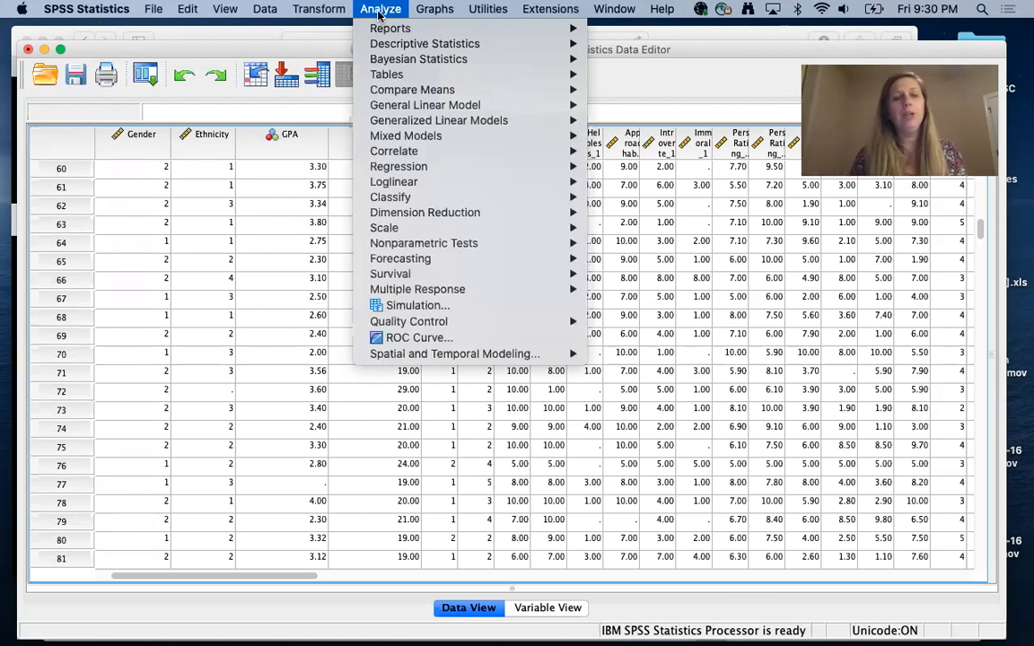
{"action": "mouse_move", "coordinate": [402, 47]}
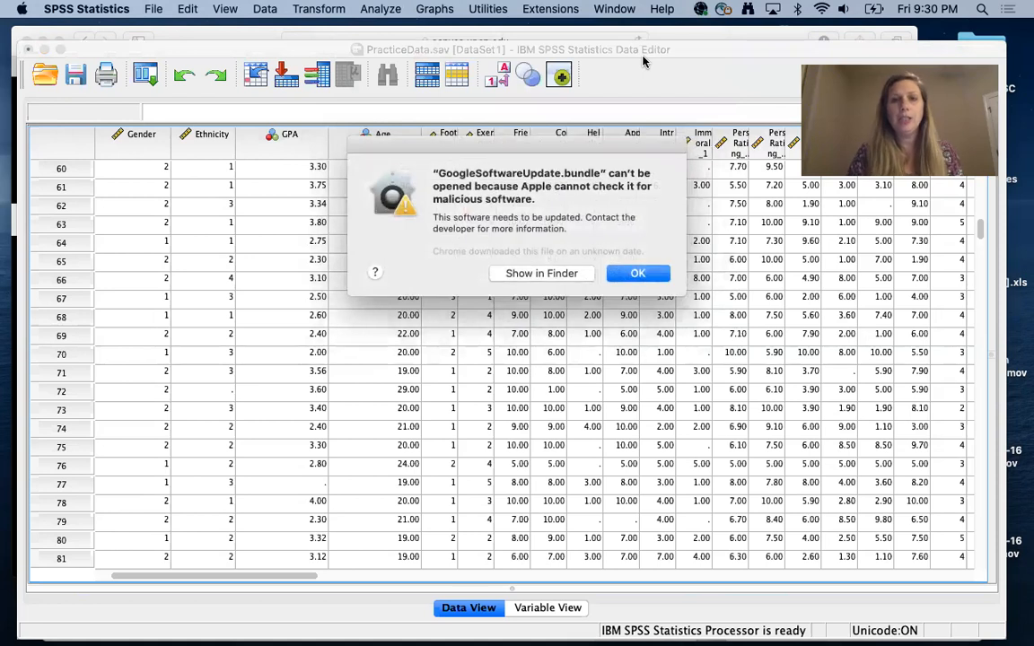
{"action": "left_click", "coordinate": [651, 274]}
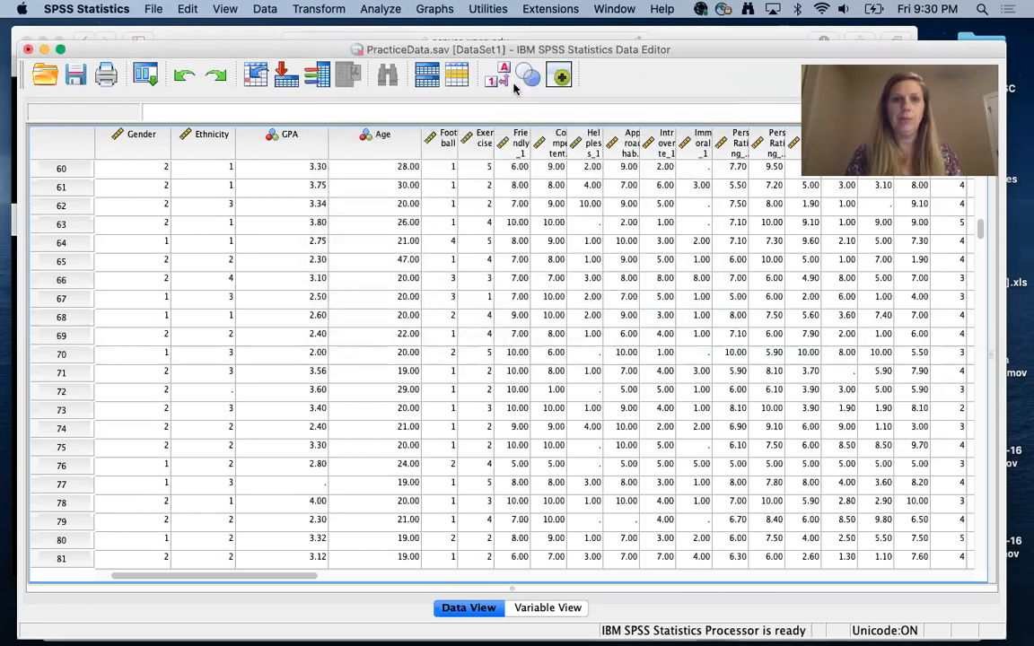
Step: Start a Frequencies analysis, enlarge its dialog, and show the variables by name instead of by label
{"action": "left_click", "coordinate": [375, 11]}
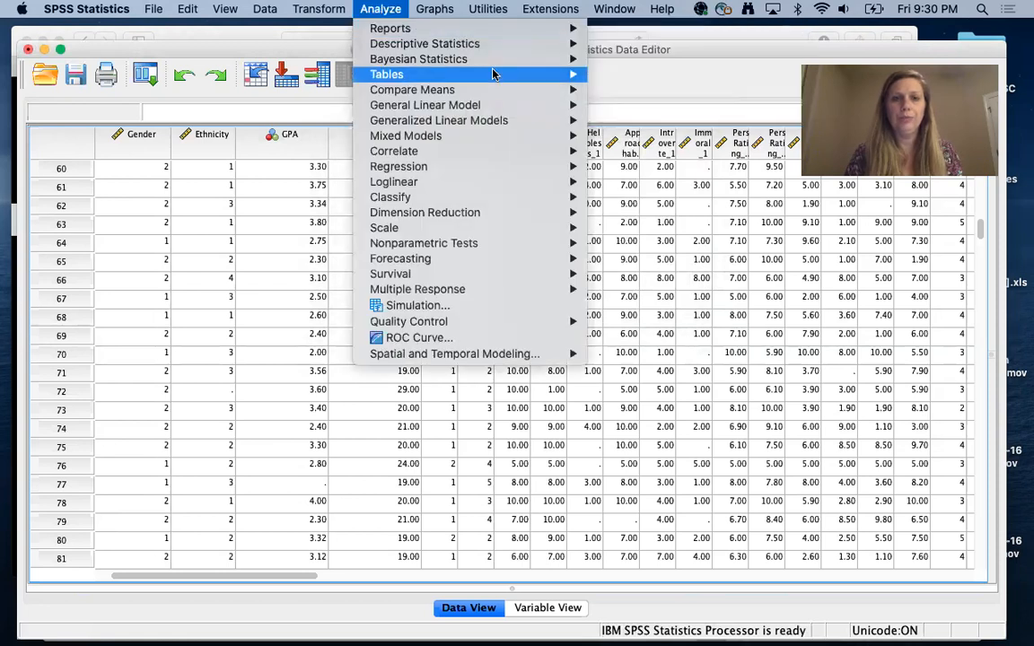
{"action": "mouse_move", "coordinate": [490, 44]}
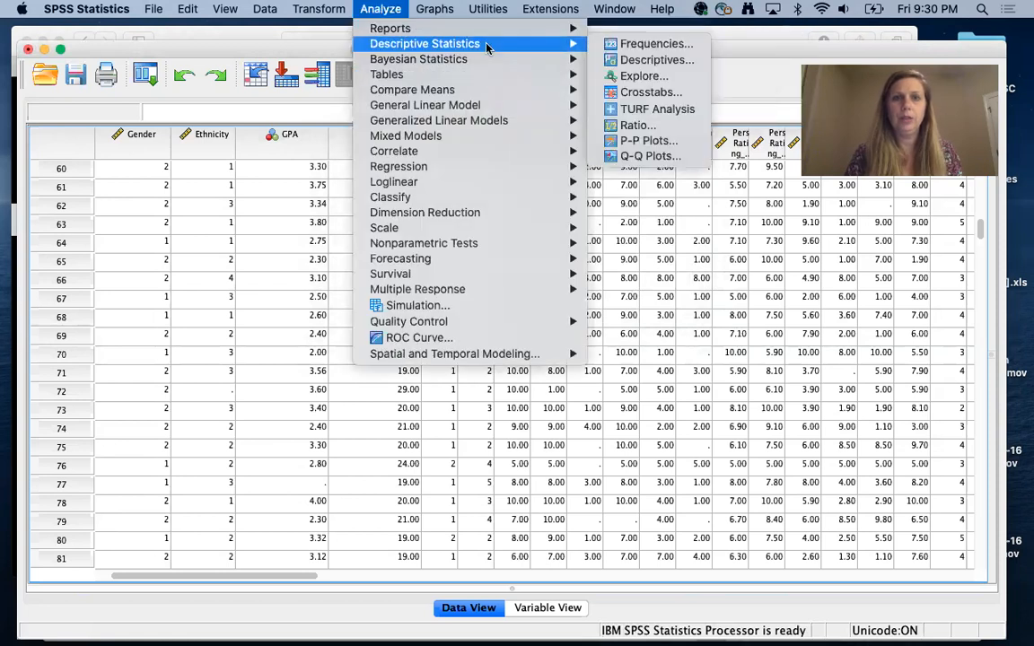
{"action": "left_click", "coordinate": [629, 44]}
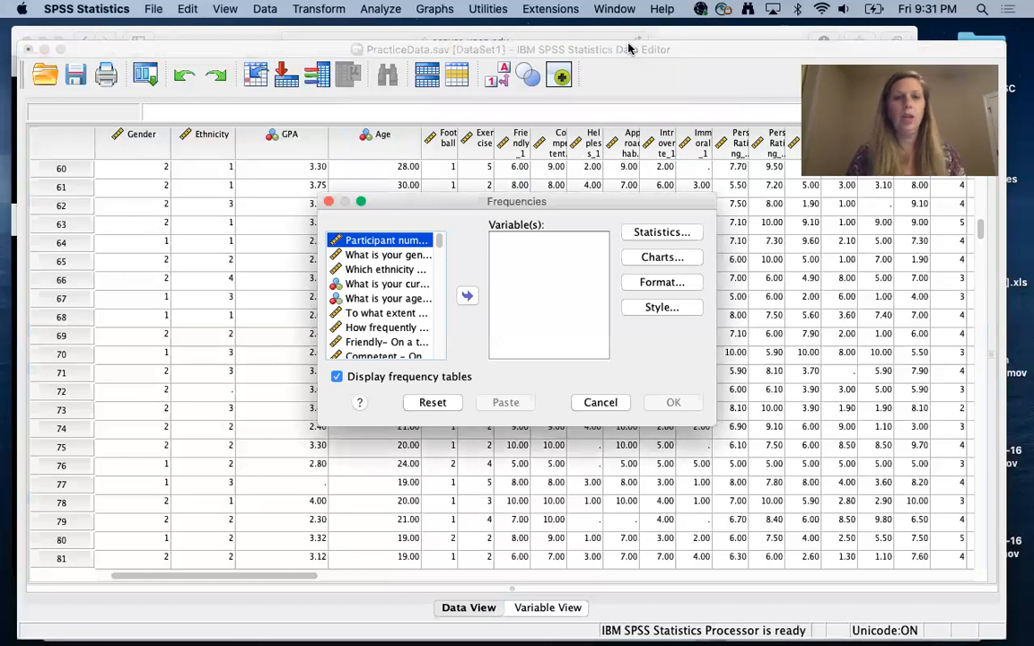
{"action": "left_click_drag", "start_coordinate": [455, 205], "coordinate": [358, 125]}
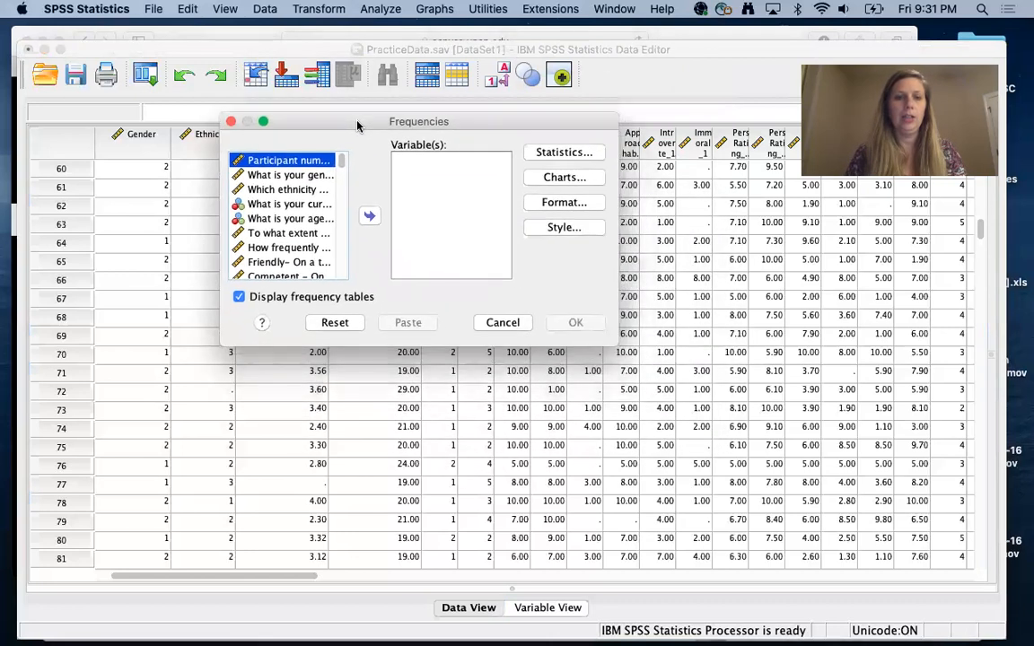
{"action": "left_click_drag", "start_coordinate": [614, 345], "coordinate": [807, 484]}
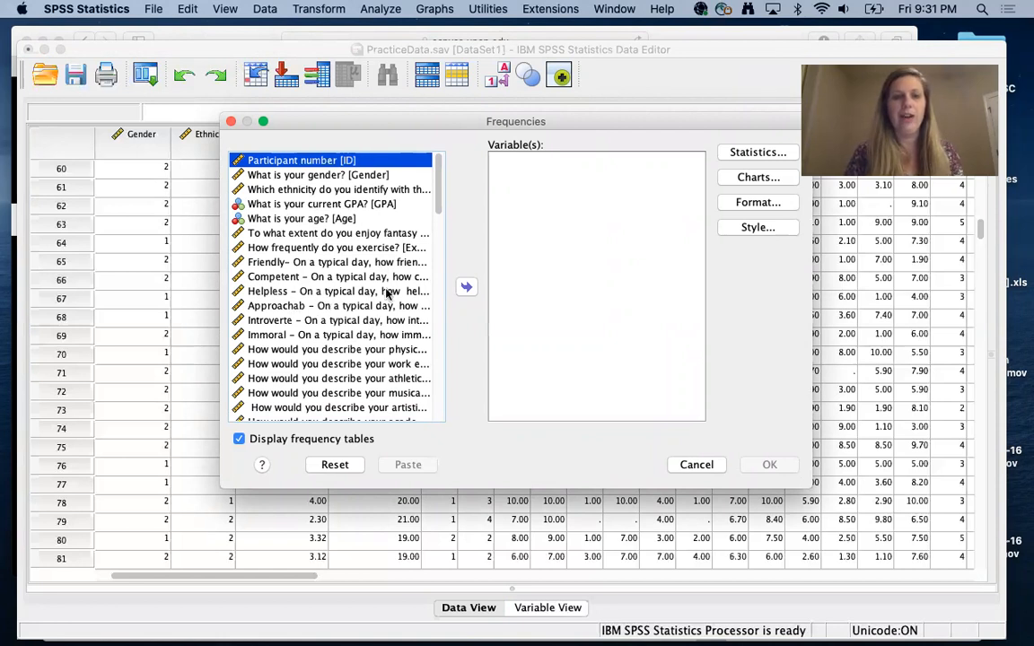
{"action": "right_click", "coordinate": [320, 260]}
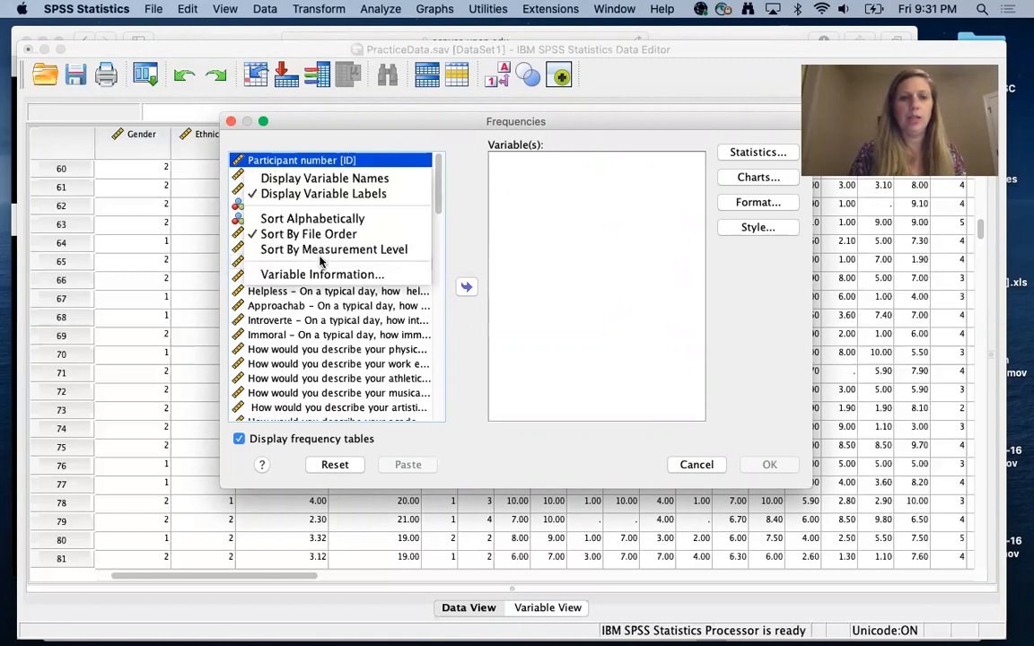
{"action": "left_click", "coordinate": [314, 178]}
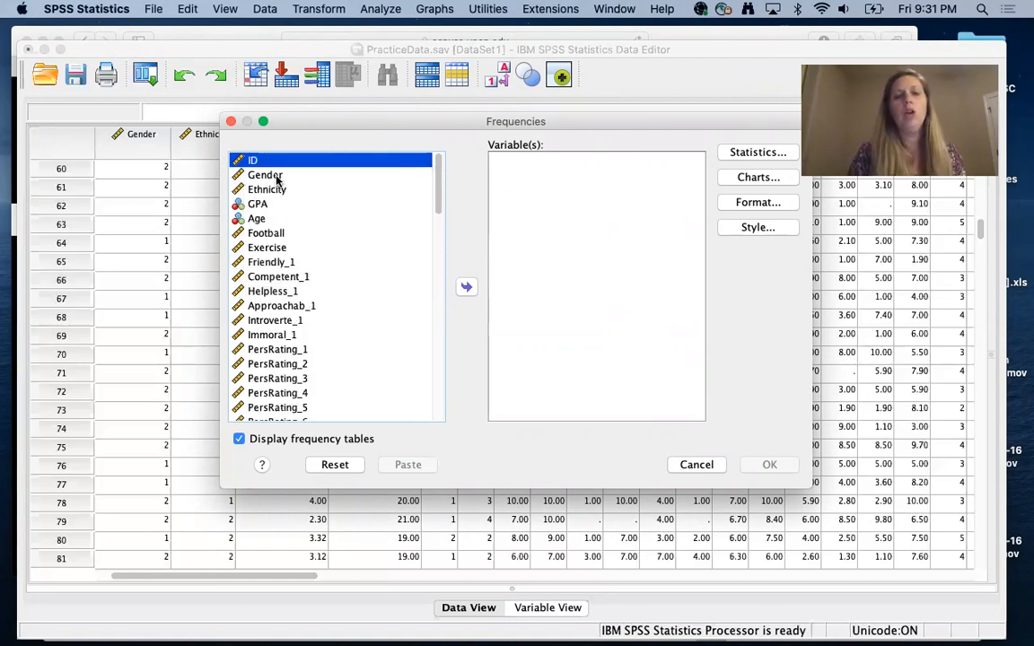
Step: Add Gender, Ethnicity, GPA, Age and Exercise to the variables of the Frequencies analysis
{"action": "double_click", "coordinate": [277, 177]}
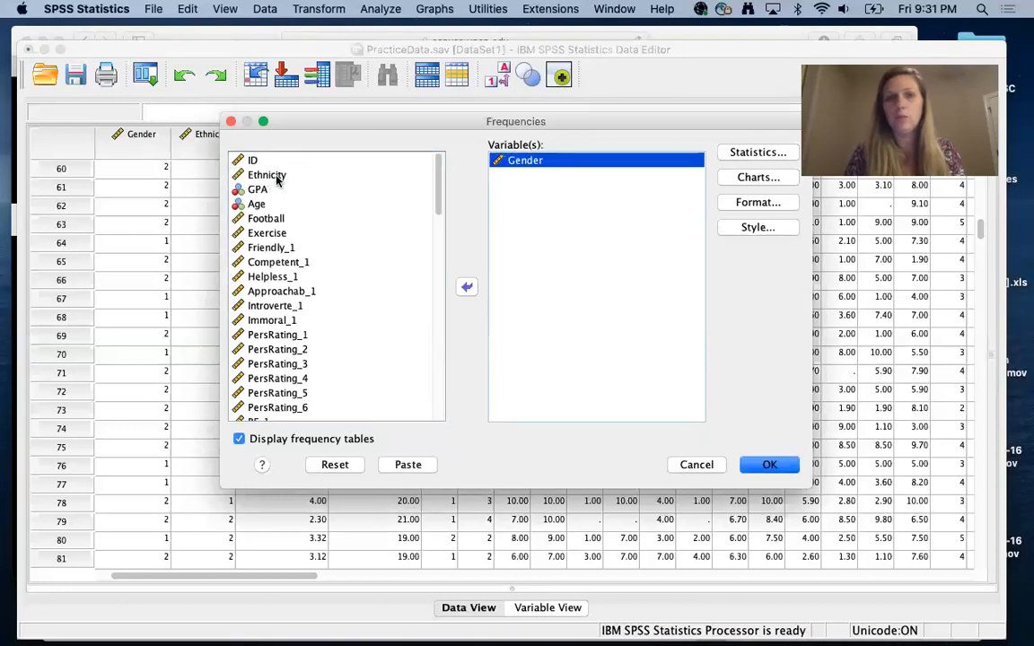
{"action": "double_click", "coordinate": [277, 176]}
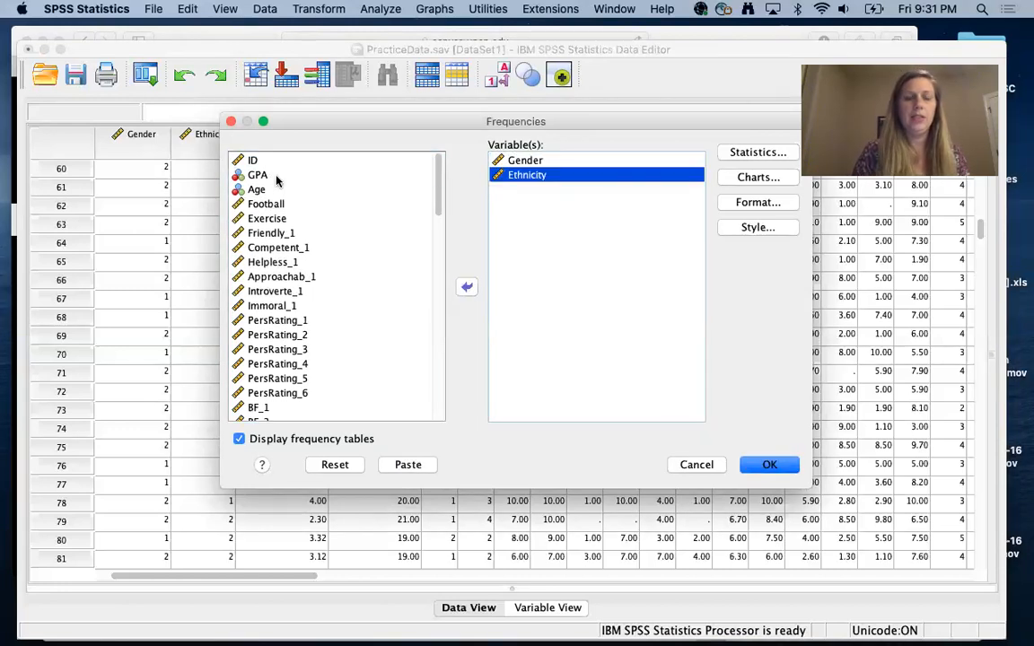
{"action": "double_click", "coordinate": [256, 176]}
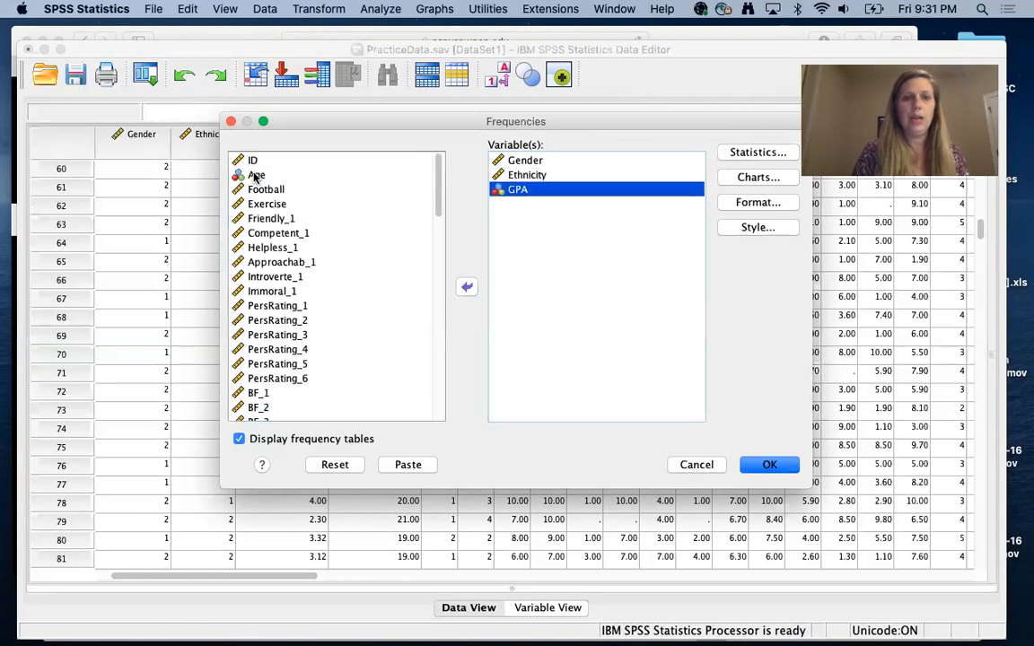
{"action": "double_click", "coordinate": [256, 175]}
{"action": "double_click", "coordinate": [257, 187]}
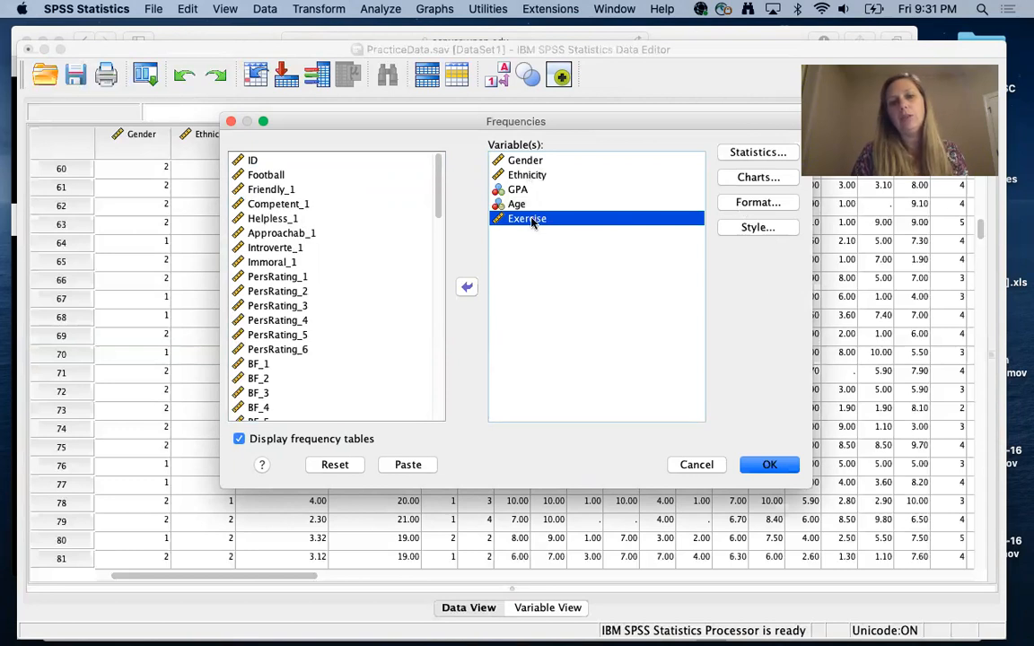
Step: Include the mean and standard deviation in the Frequencies statistics and accept those settings
{"action": "left_click", "coordinate": [753, 153]}
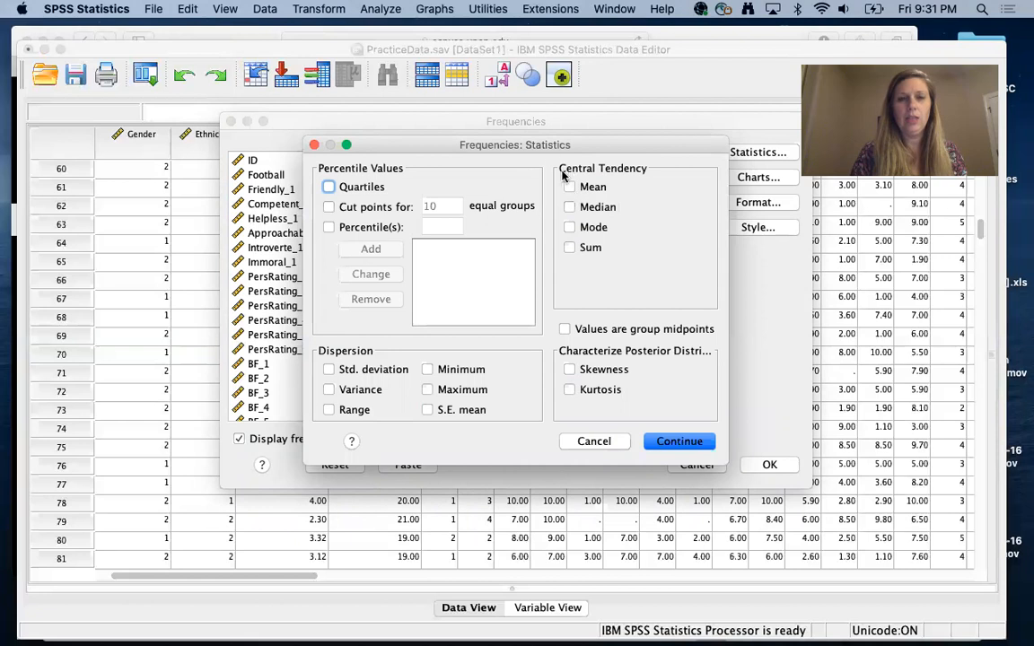
{"action": "left_click_drag", "start_coordinate": [499, 142], "coordinate": [589, 260]}
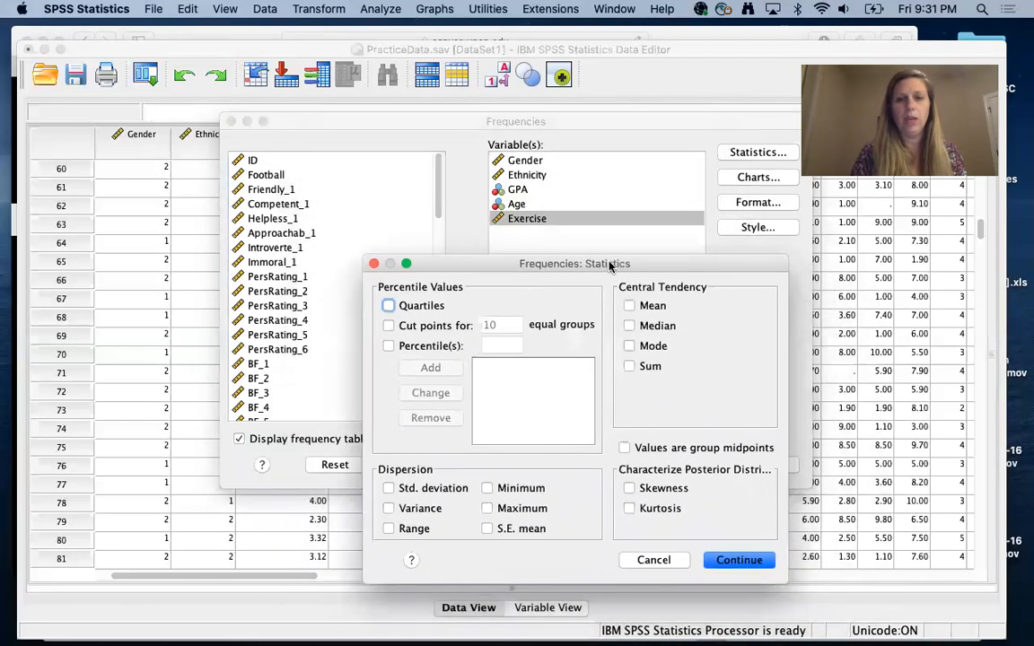
{"action": "left_click", "coordinate": [629, 305]}
{"action": "left_click", "coordinate": [389, 489]}
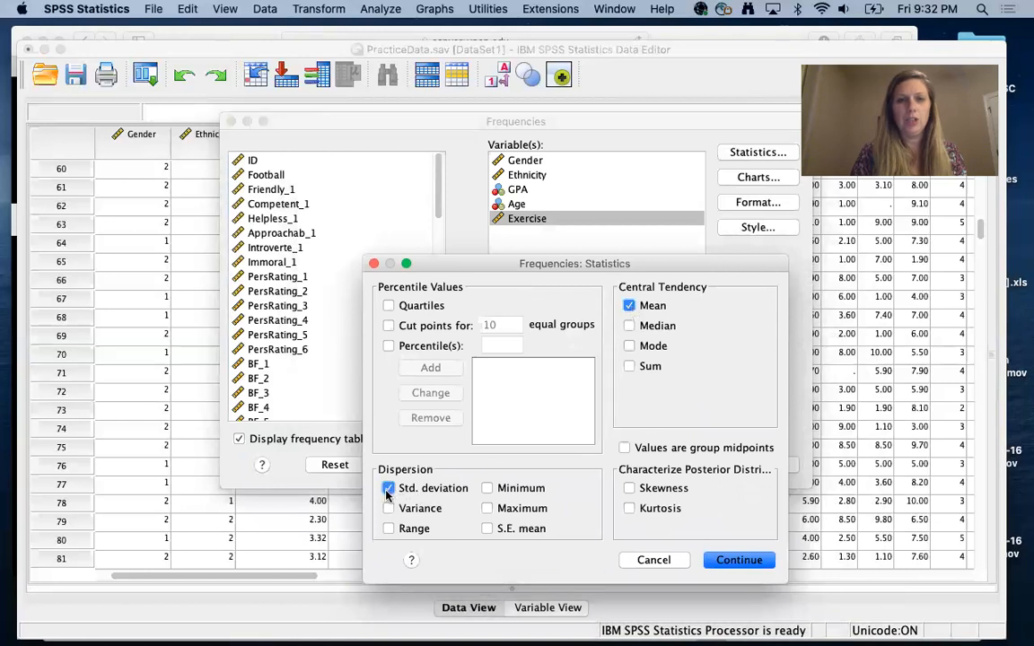
{"action": "left_click_drag", "start_coordinate": [549, 263], "coordinate": [301, 144]}
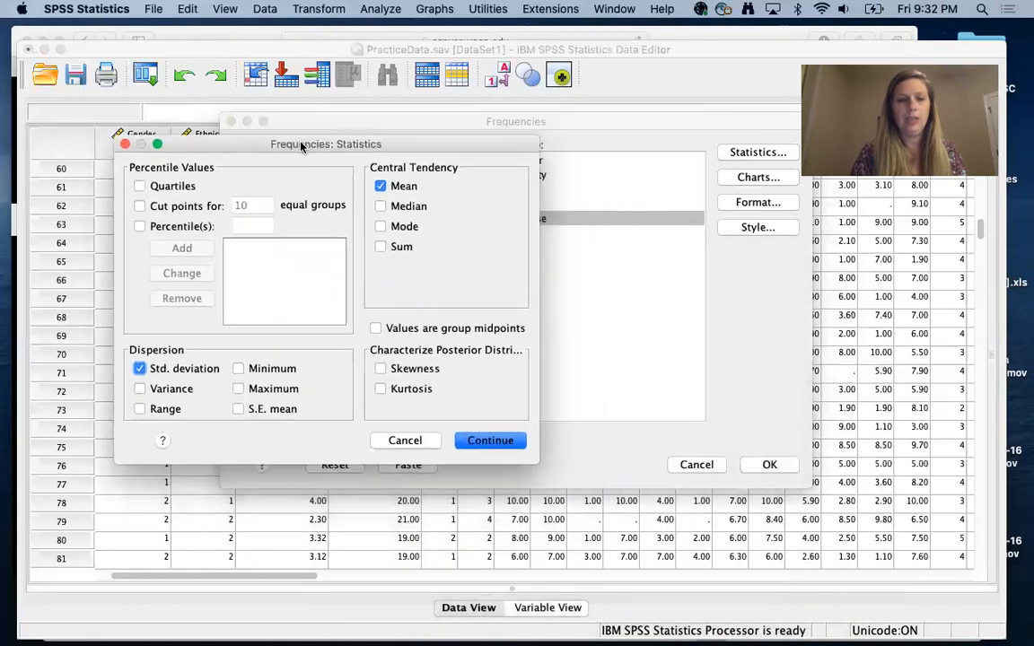
{"action": "left_click", "coordinate": [501, 442]}
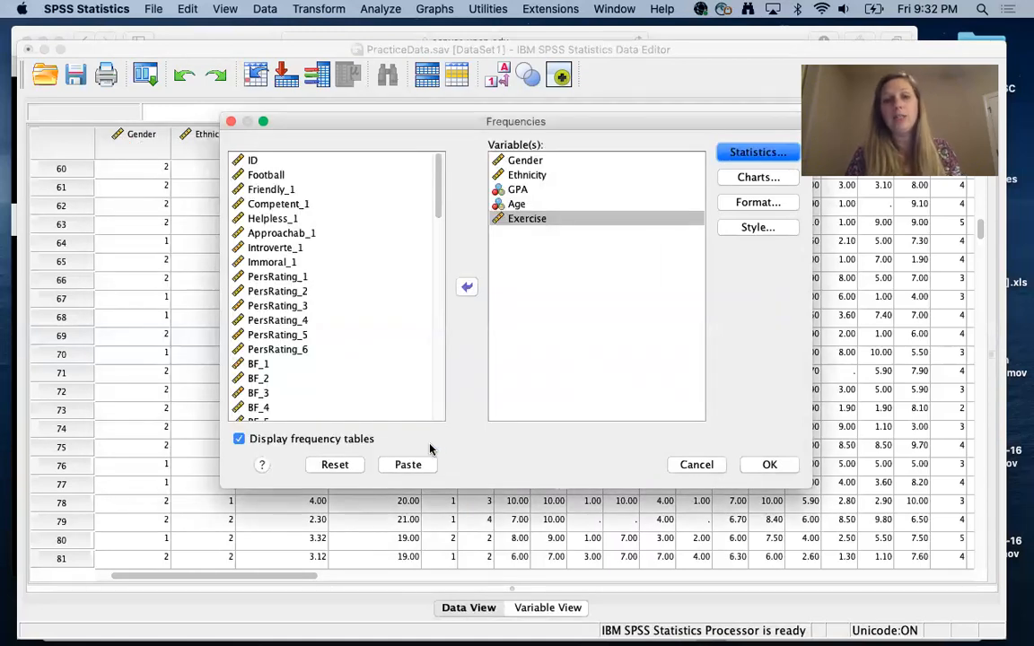
Step: Paste the Frequencies analysis as syntax, select the whole DATASET ACTIVATE and FREQUENCIES block, and run it
{"action": "left_click", "coordinate": [408, 466]}
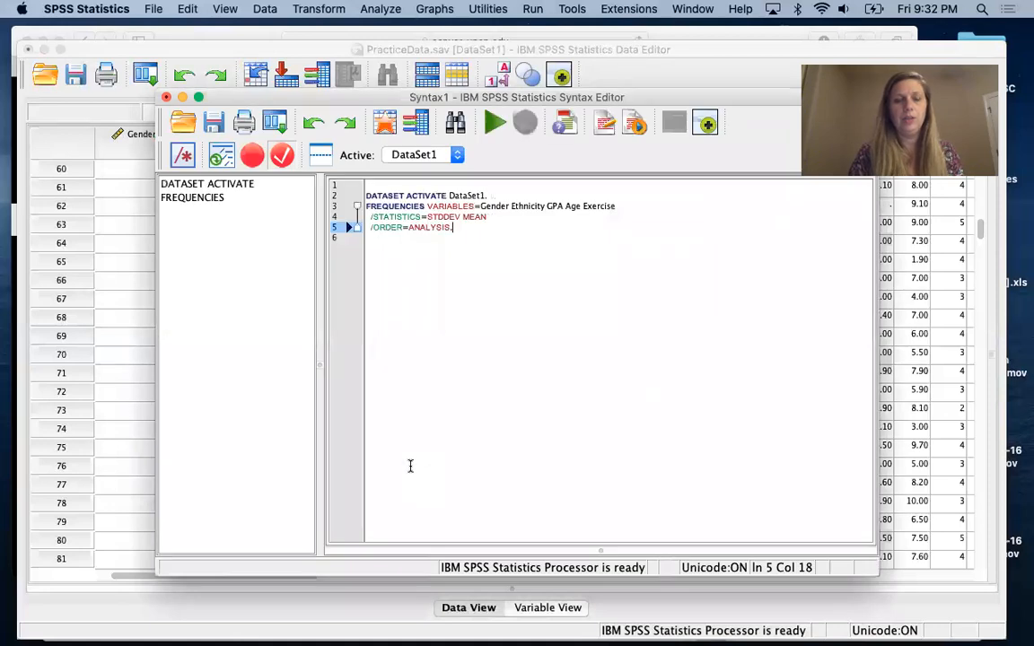
{"action": "left_click_drag", "start_coordinate": [469, 229], "coordinate": [337, 184]}
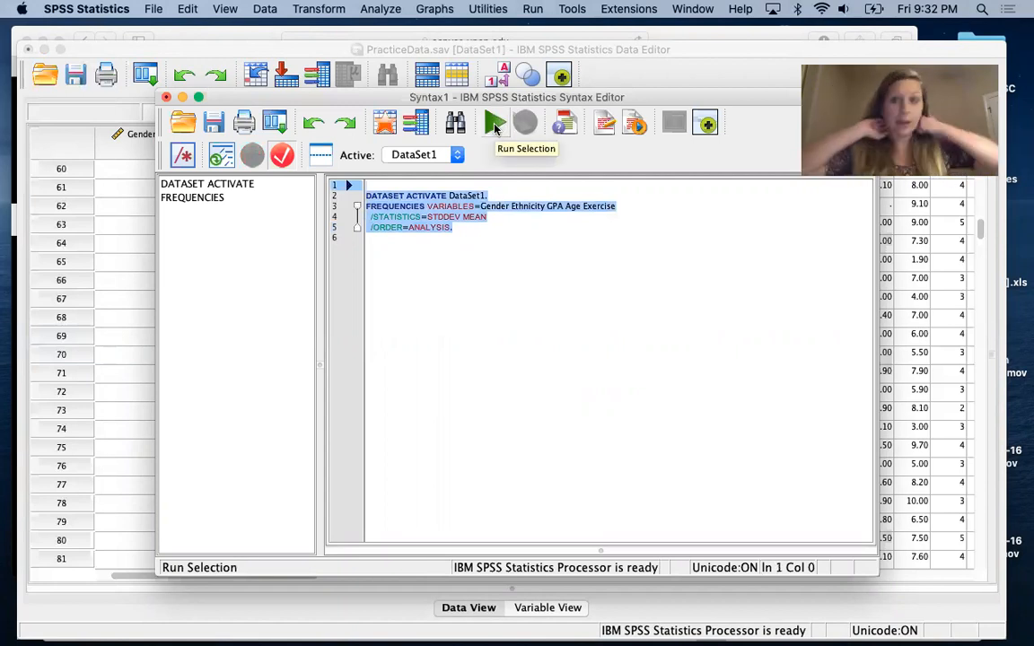
{"action": "left_click", "coordinate": [494, 126]}
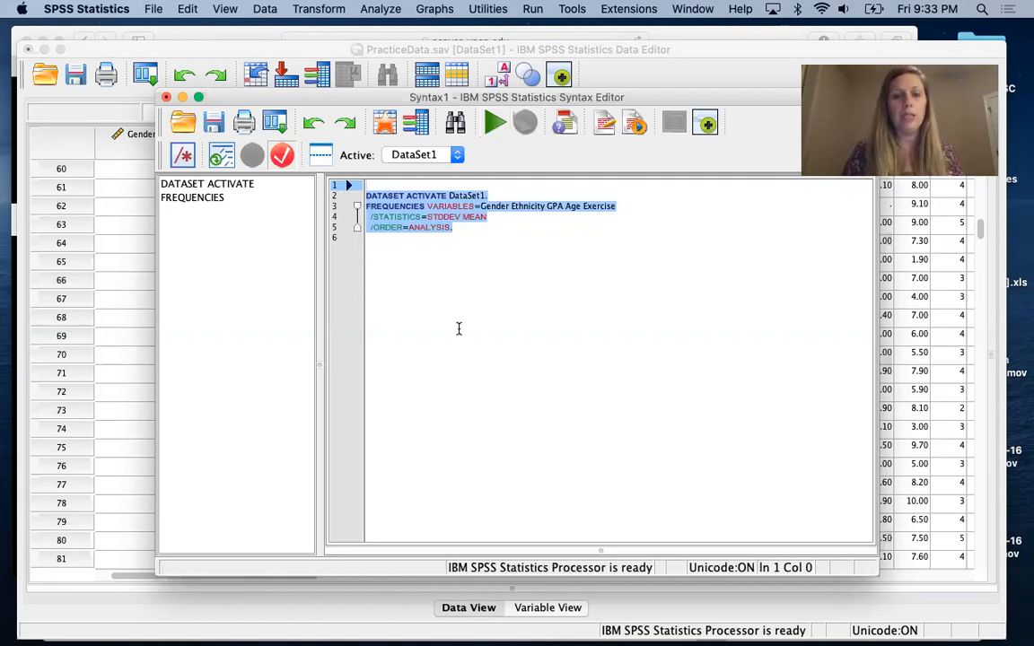
Step: Switch to the Participants_Example document in Word to review the example Participants paragraph
{"action": "key", "text": "ctrl+Up"}
{"action": "left_click", "coordinate": [638, 242]}
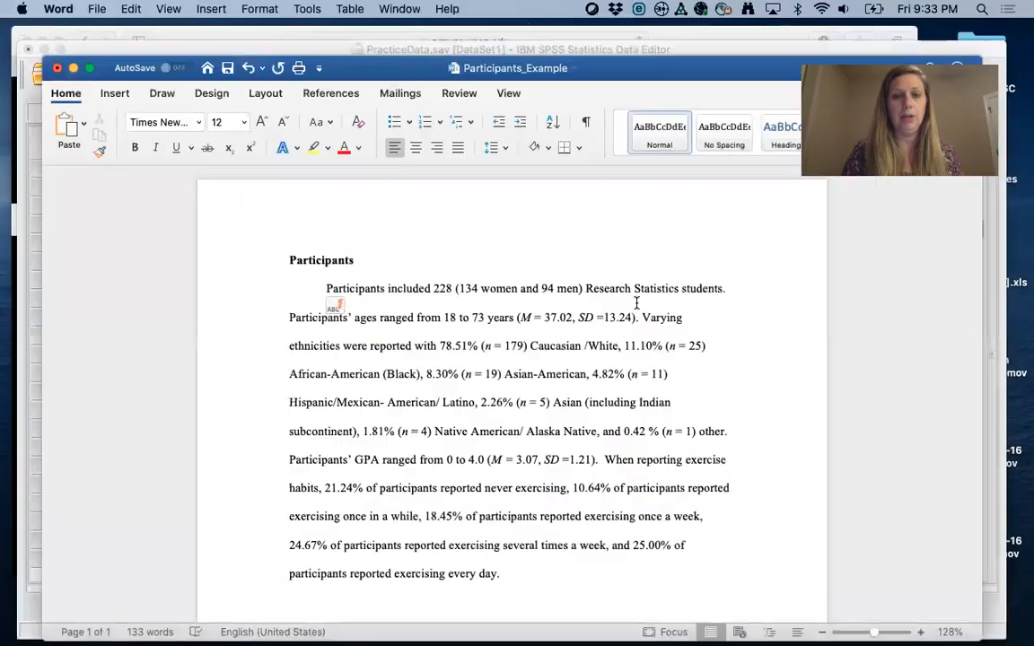